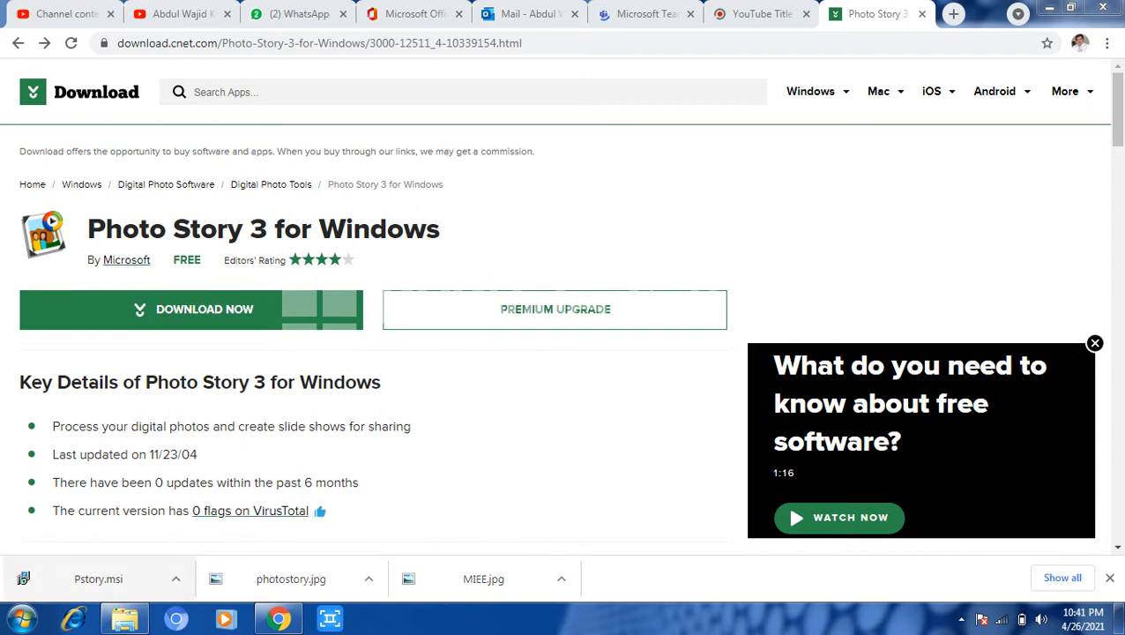
left_click(175, 578)
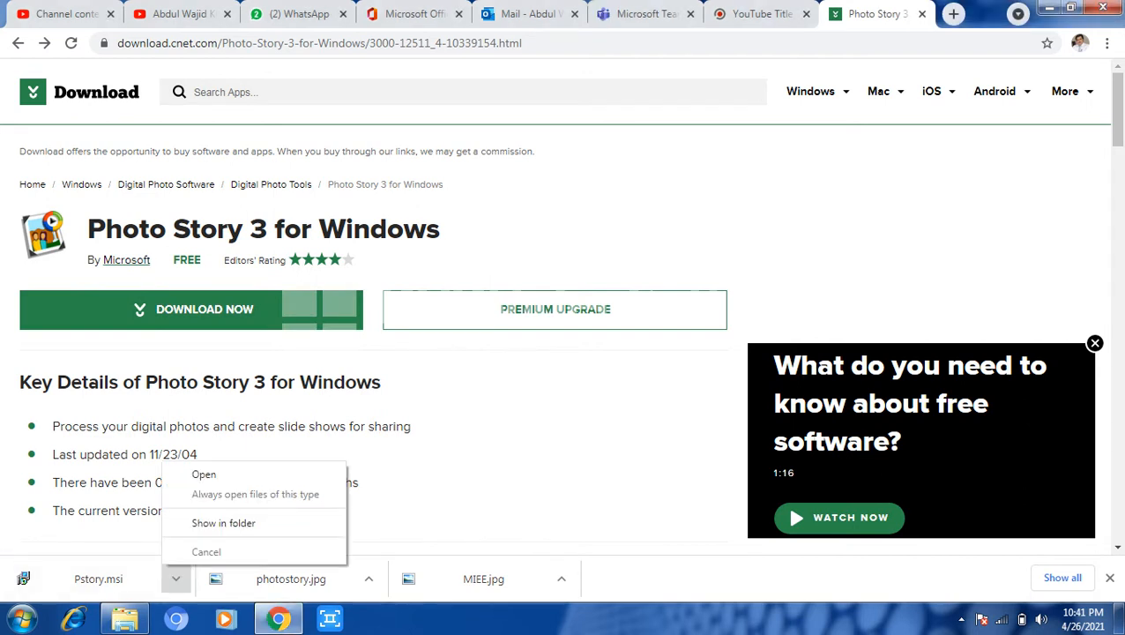
left_click(223, 522)
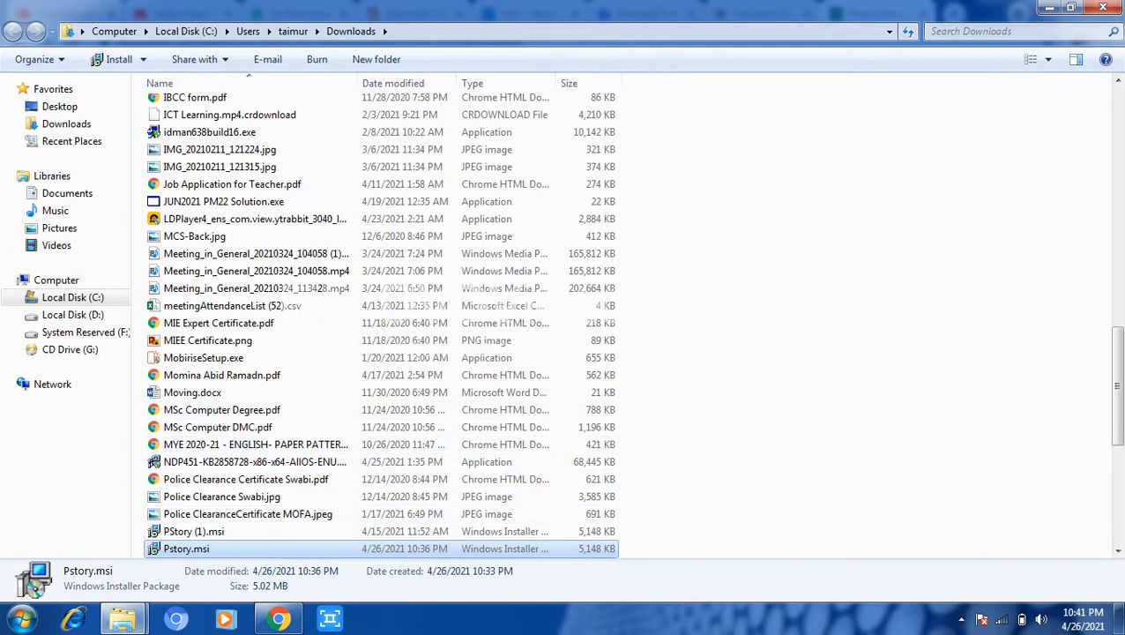
key("Return")
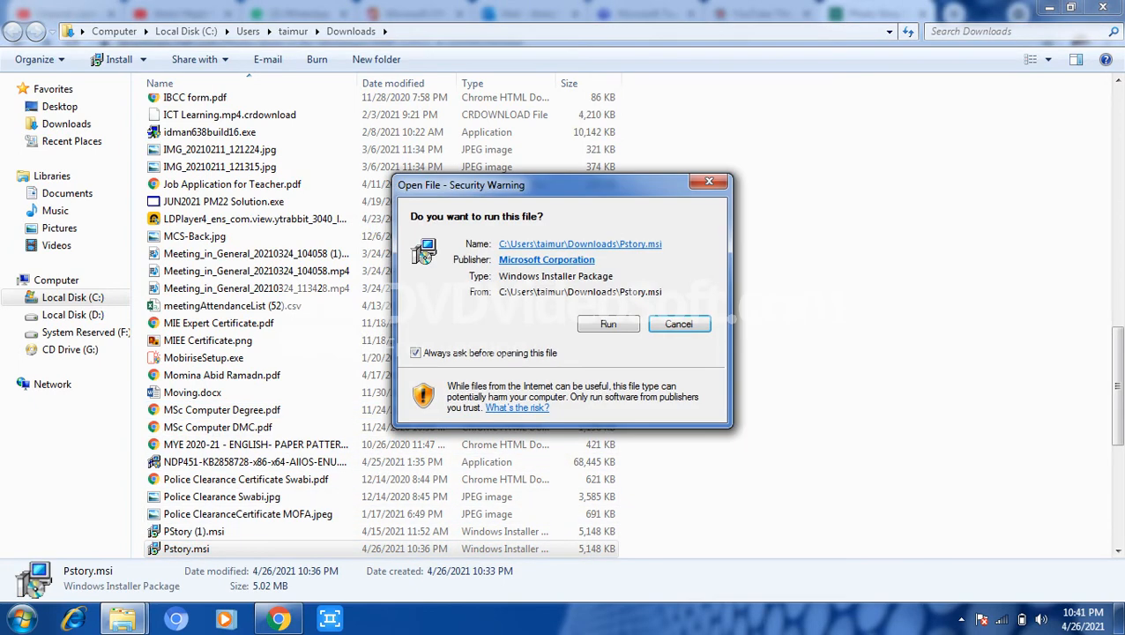
key("Escape")
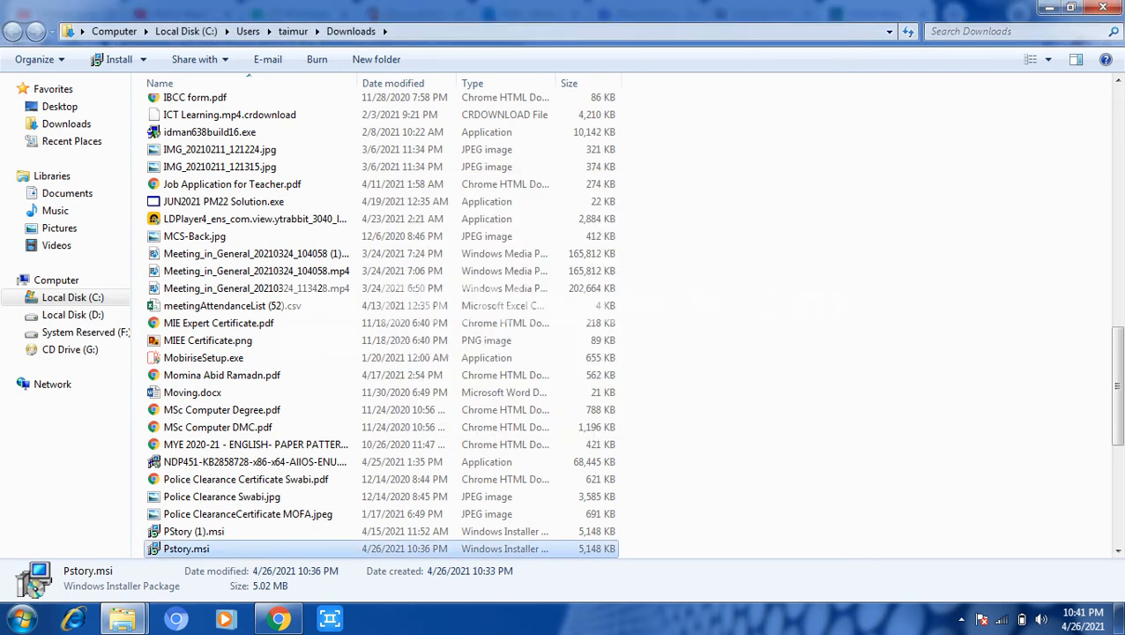
left_click(1102, 7)
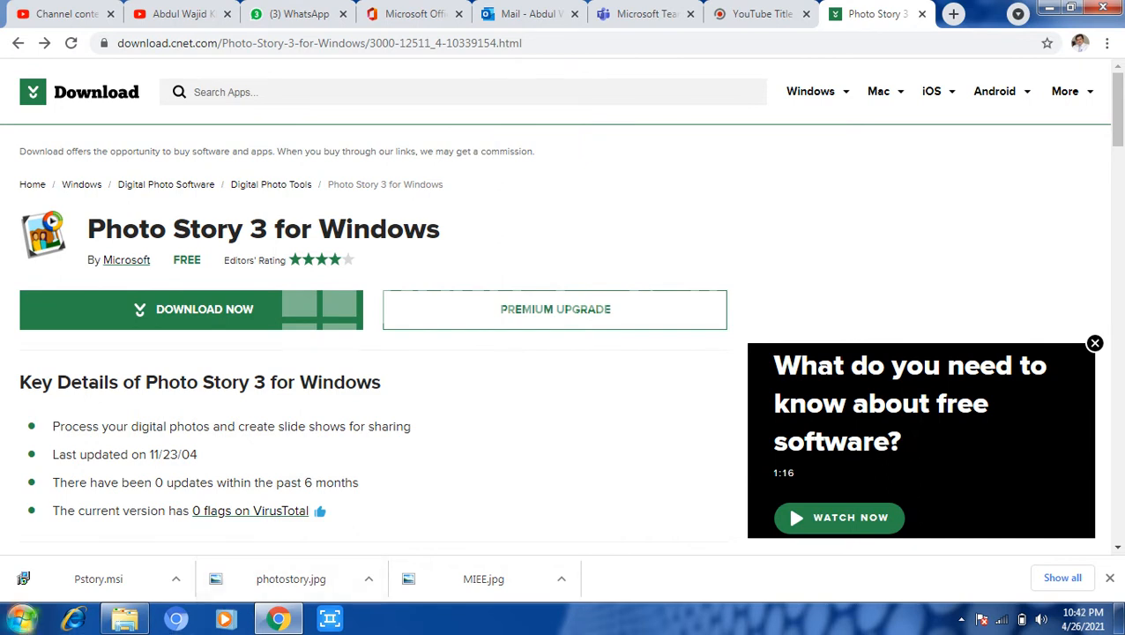
Launch Photo Story 3 for Windows from the Start menu.
key("super")
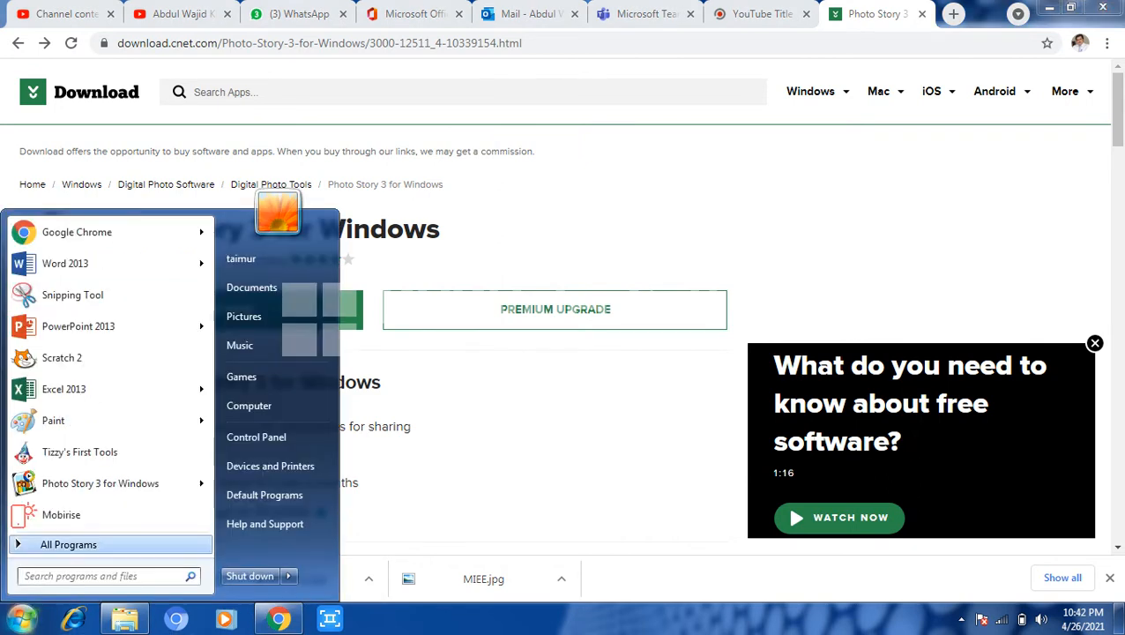
key("Up")
key("Up")
key("Right")
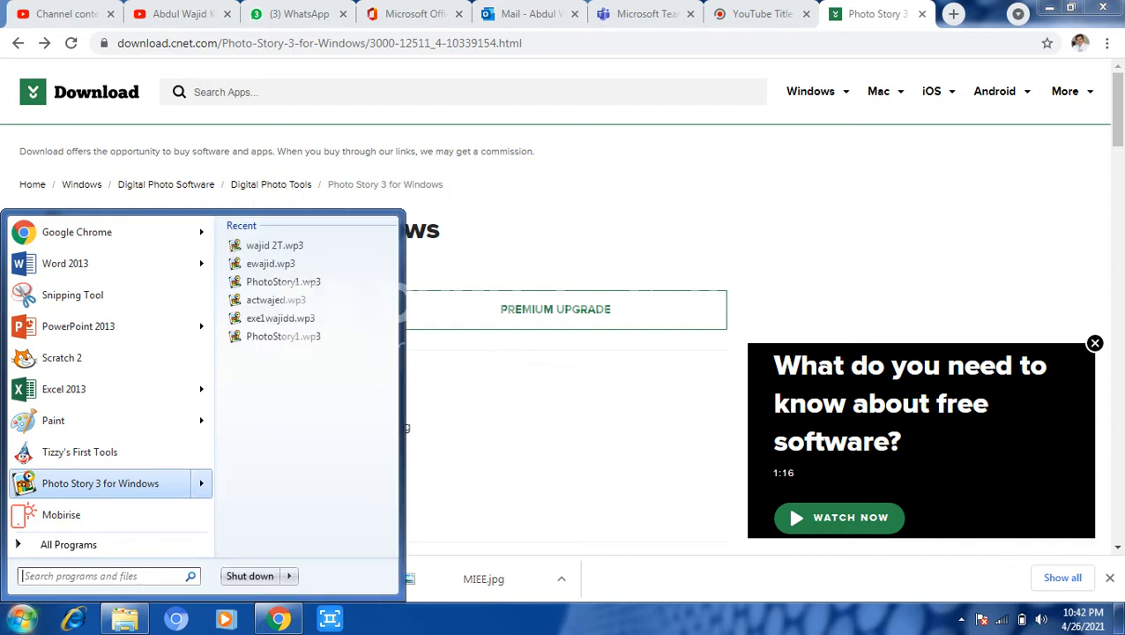
key("Return")
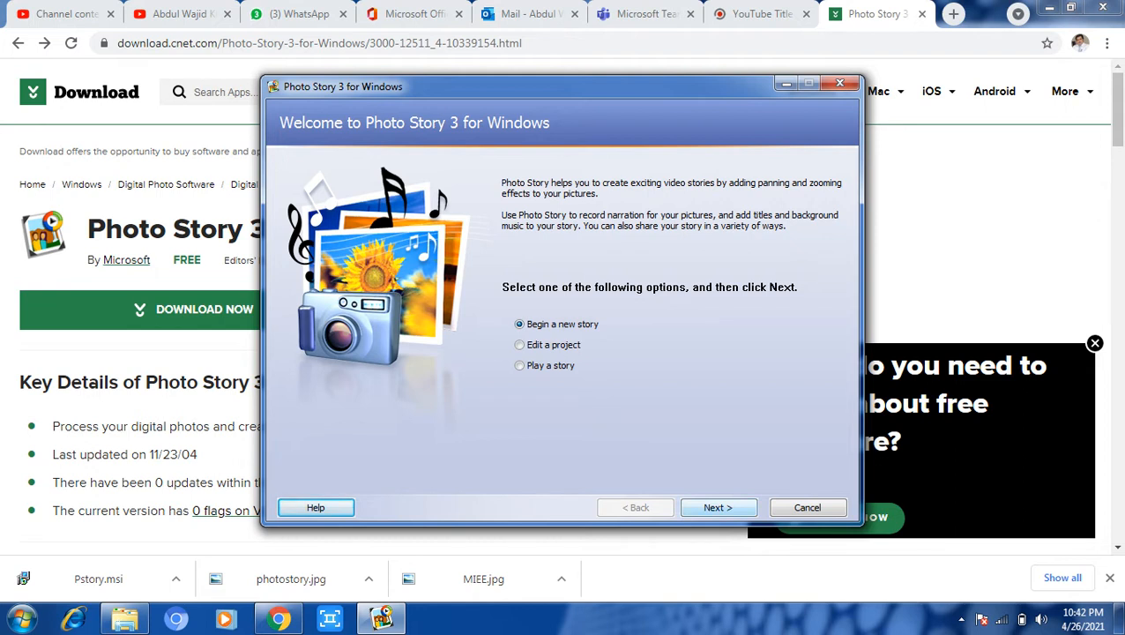
Begin a new story and bring up the Import Pictures file browser.
left_click(718, 506)
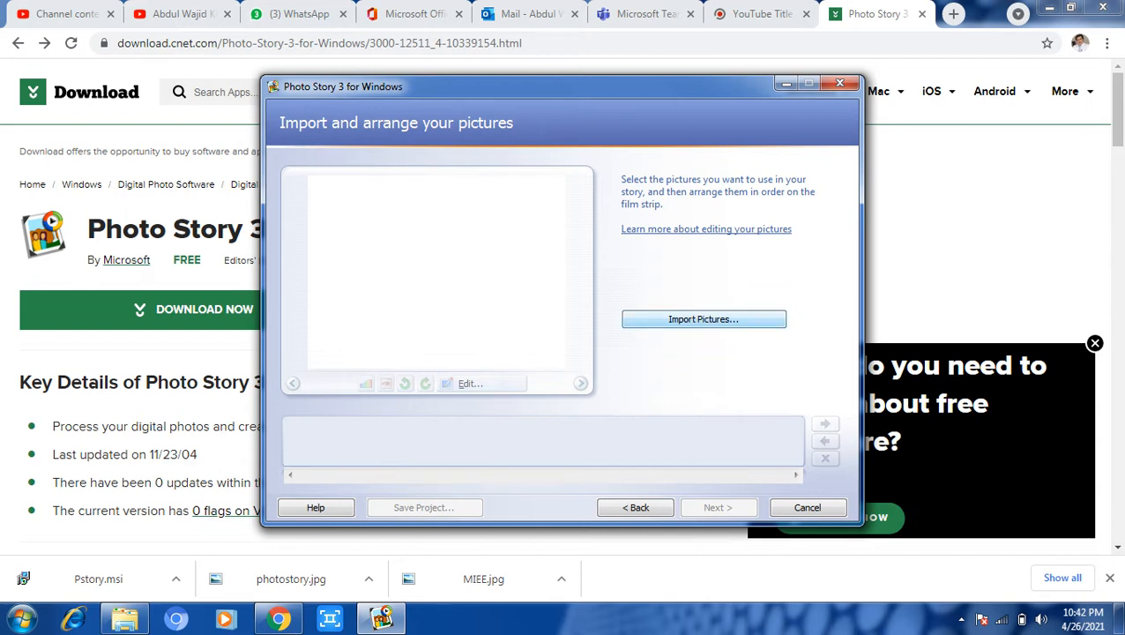
left_click(703, 318)
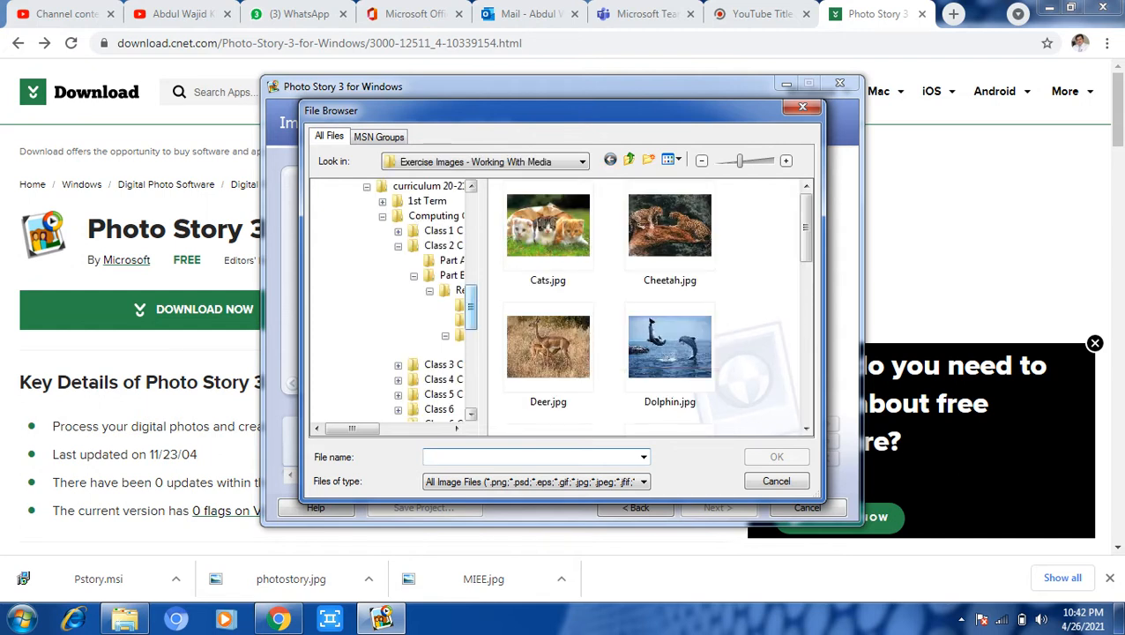
Browse to the TAIMUR folder on drive D in the file browser.
scroll(391, 300, "down", 5)
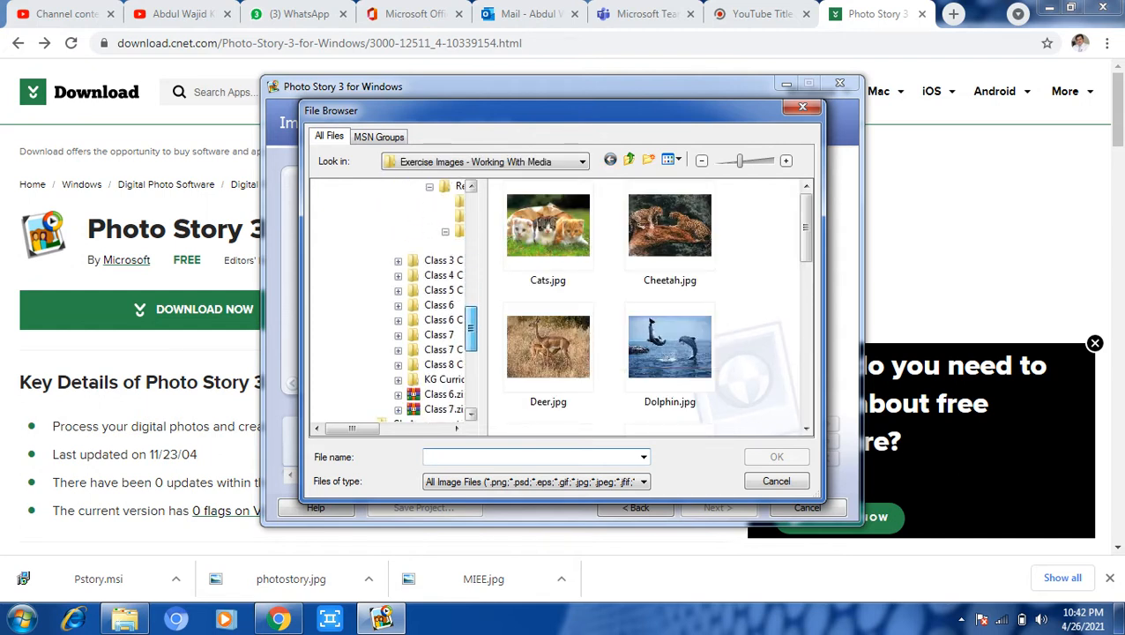
scroll(390, 299, "down", 3)
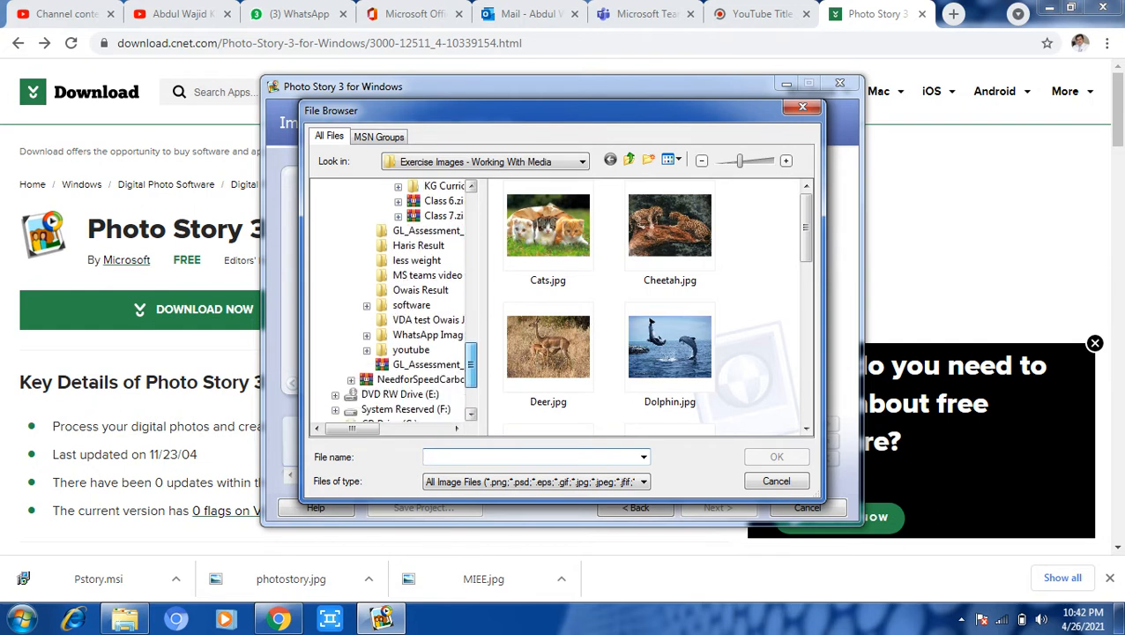
scroll(391, 300, "up", 9)
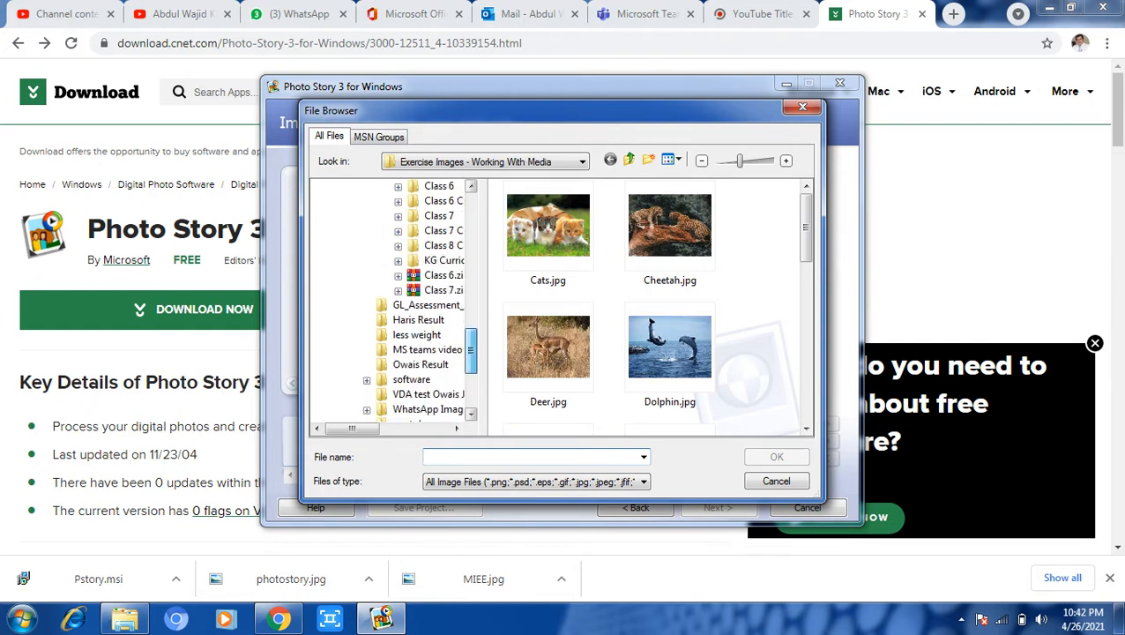
scroll(391, 300, "up", 6)
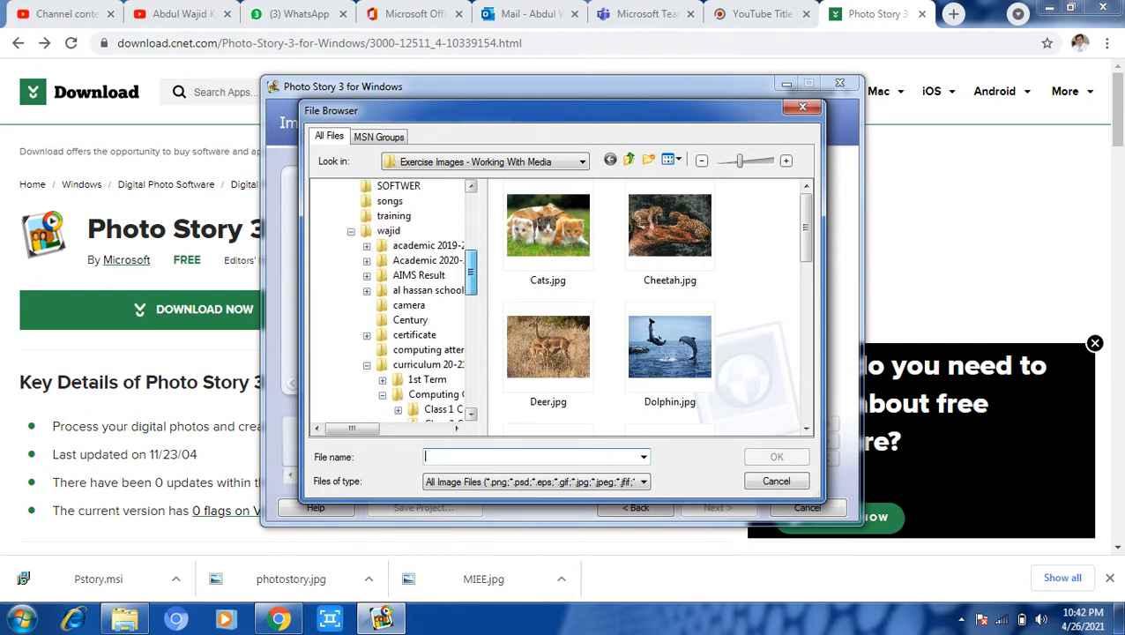
scroll(390, 300, "up", 3)
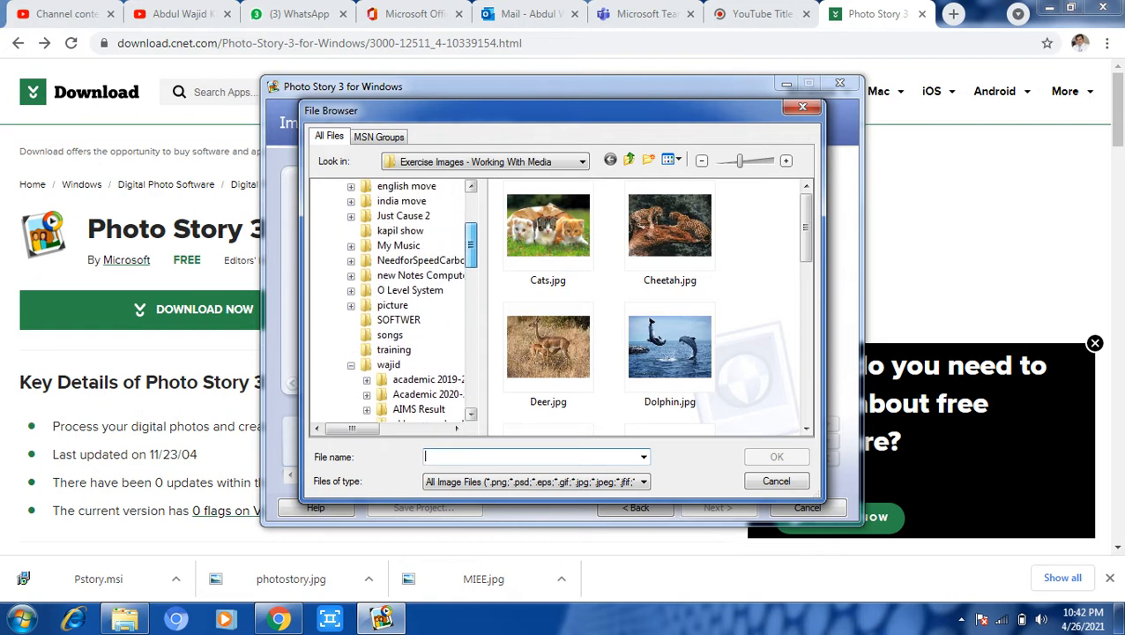
scroll(391, 299, "up", 1)
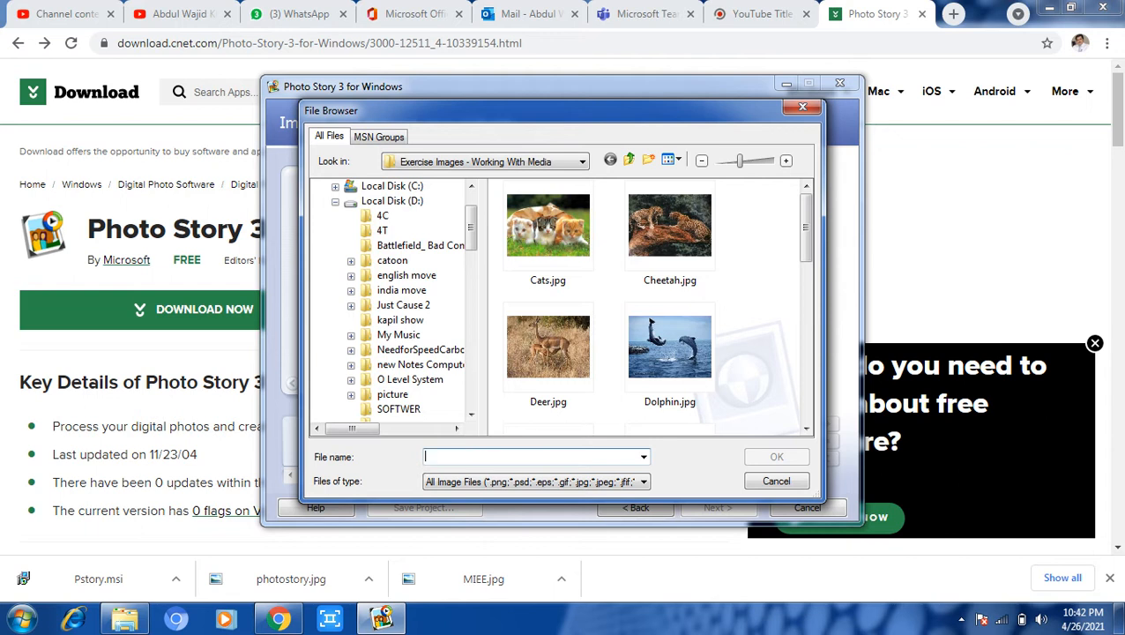
left_click(392, 394)
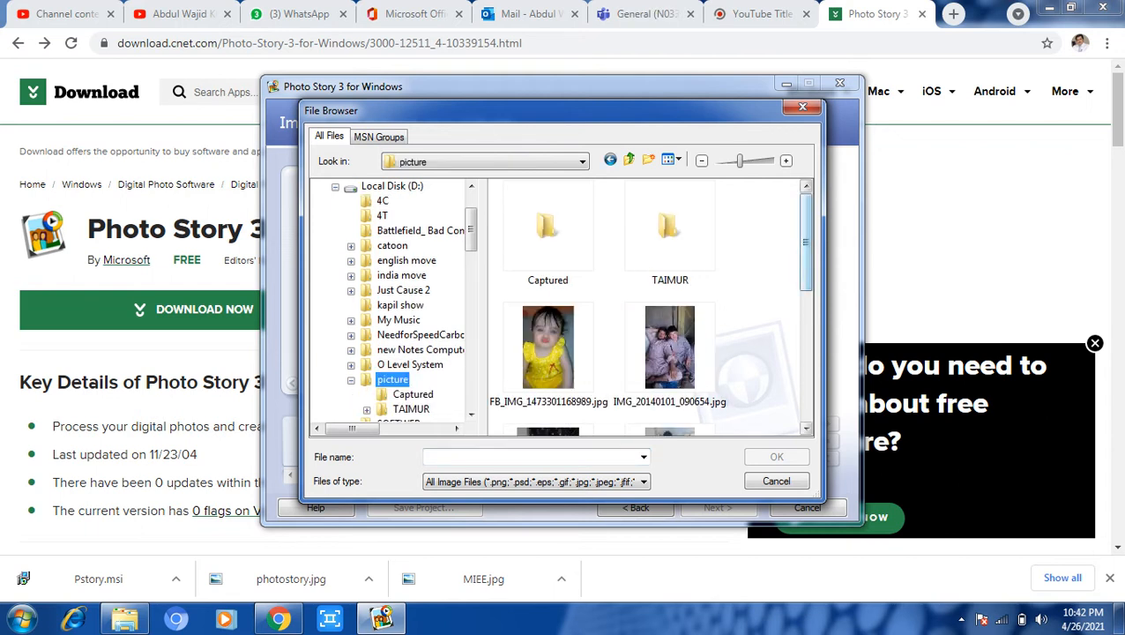
scroll(648, 309, "down", 5)
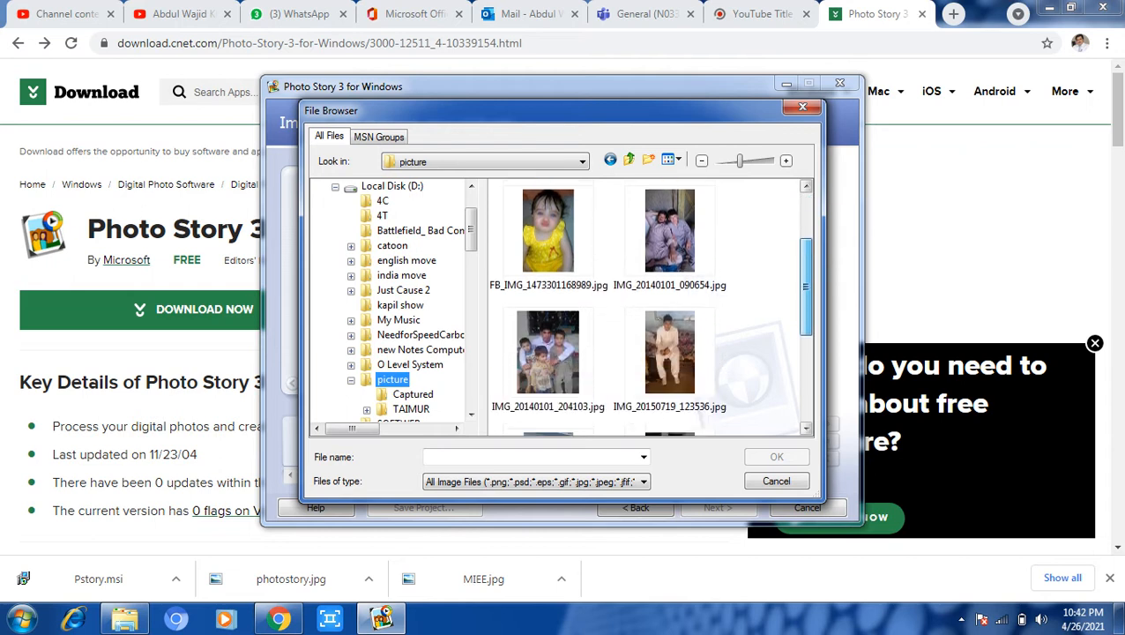
scroll(649, 309, "up", 5)
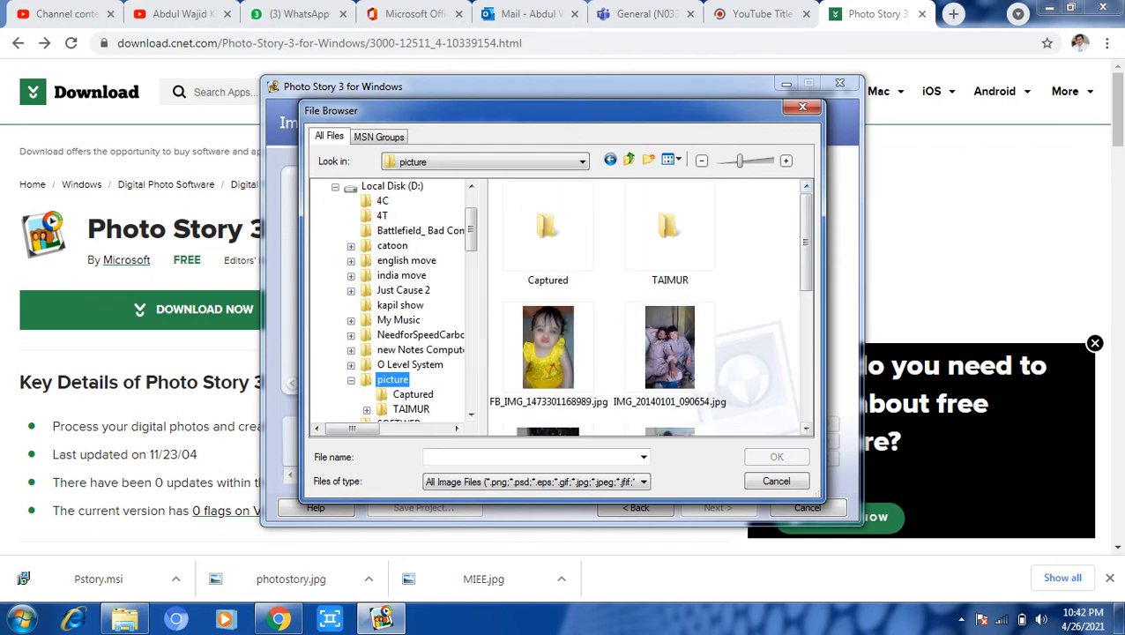
left_click(667, 225)
double_click(668, 226)
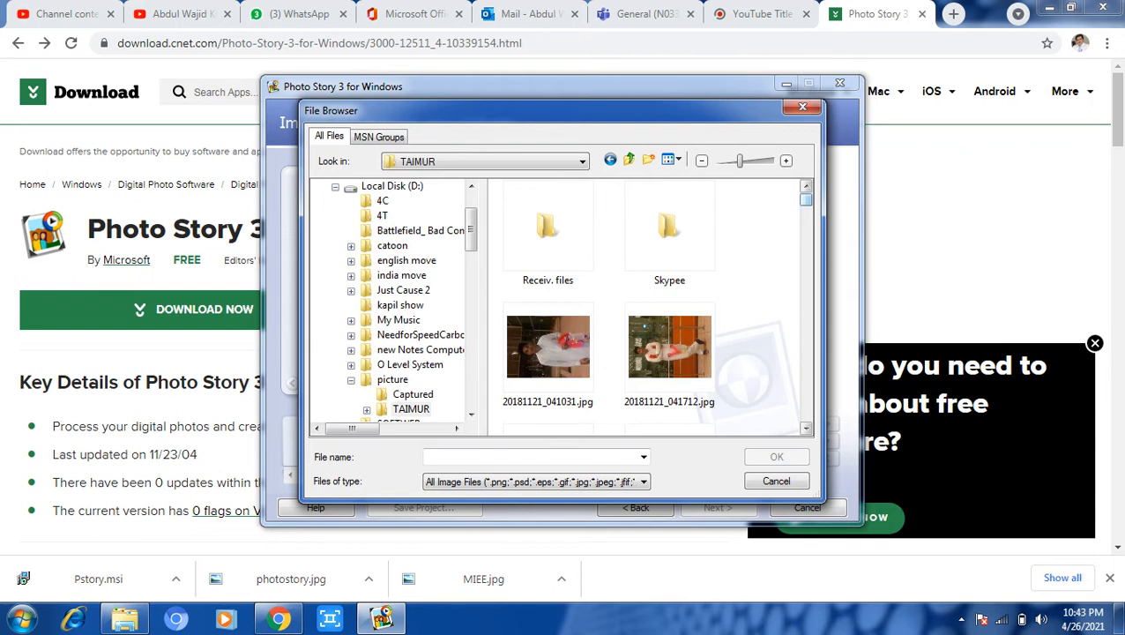
Select all pictures in the Receiv. files folder and import them into the story.
scroll(805, 199, "down", 5)
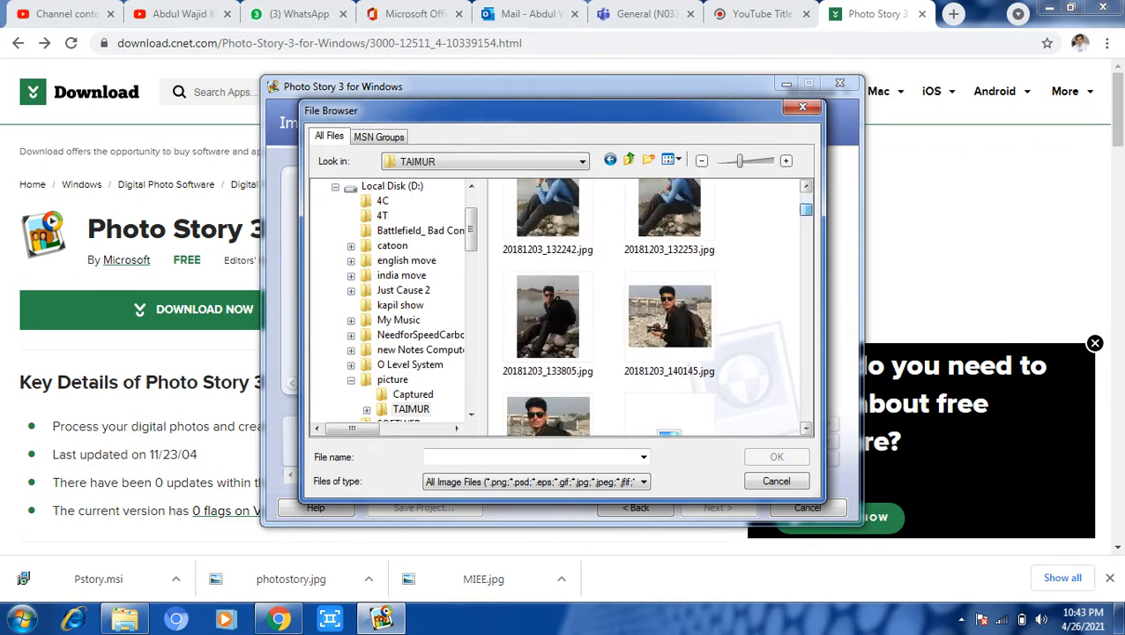
scroll(806, 211, "down", 10)
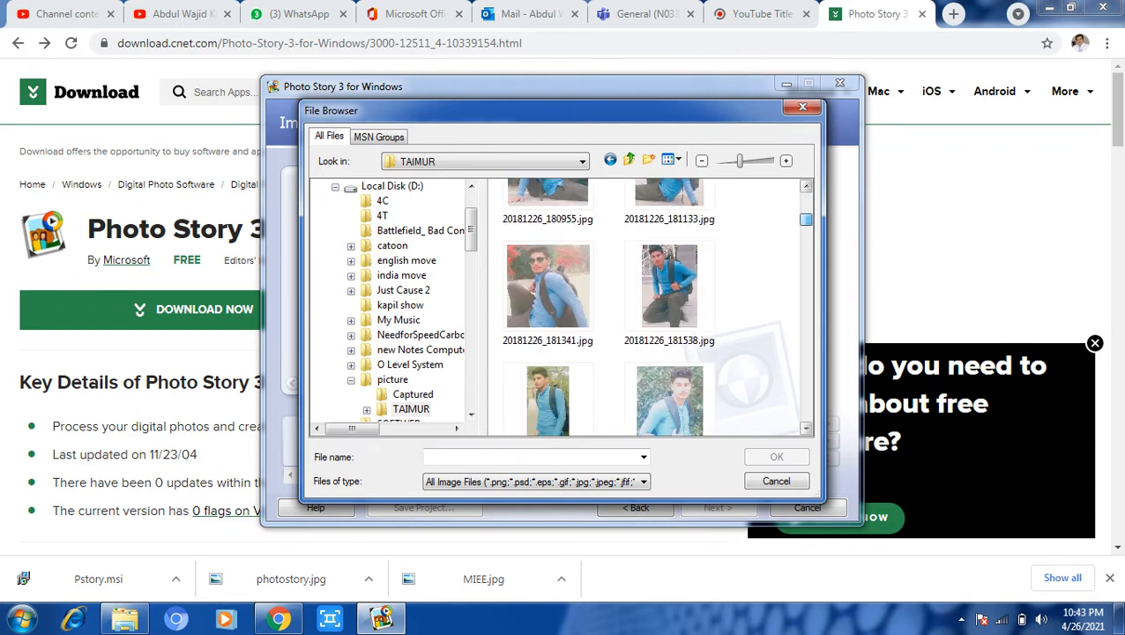
scroll(655, 305, "up", 10)
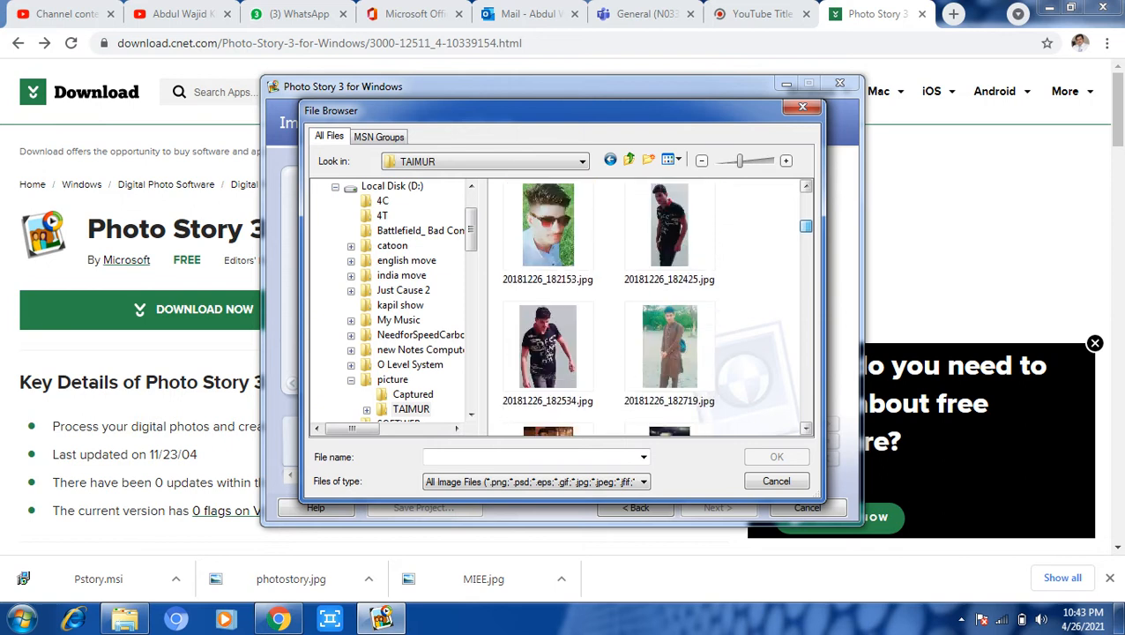
scroll(656, 305, "up", 3)
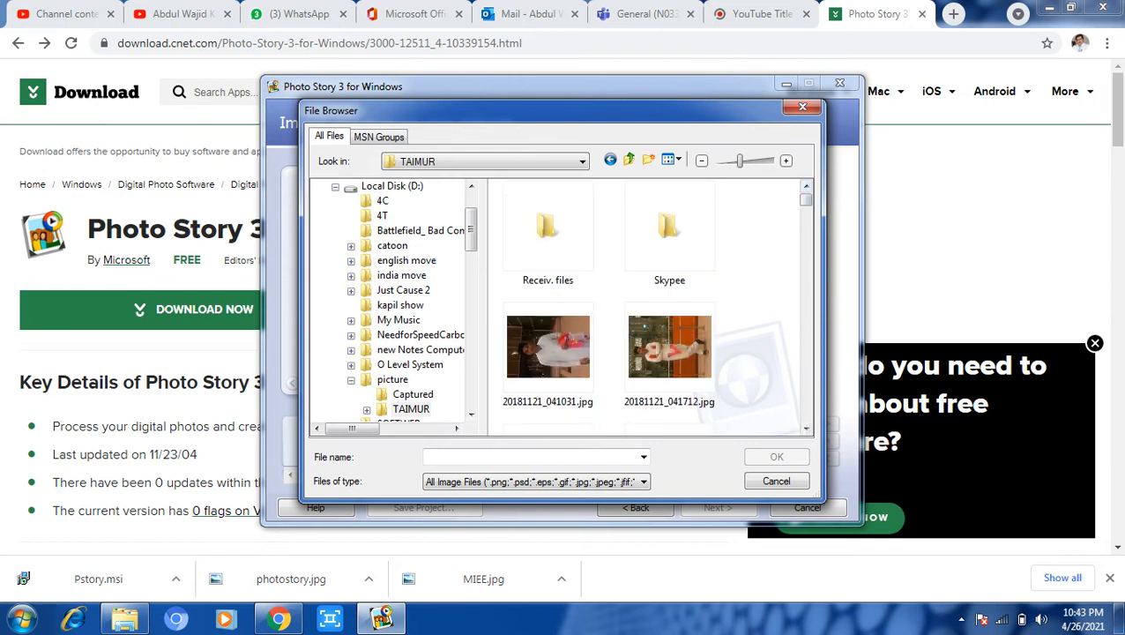
double_click(548, 230)
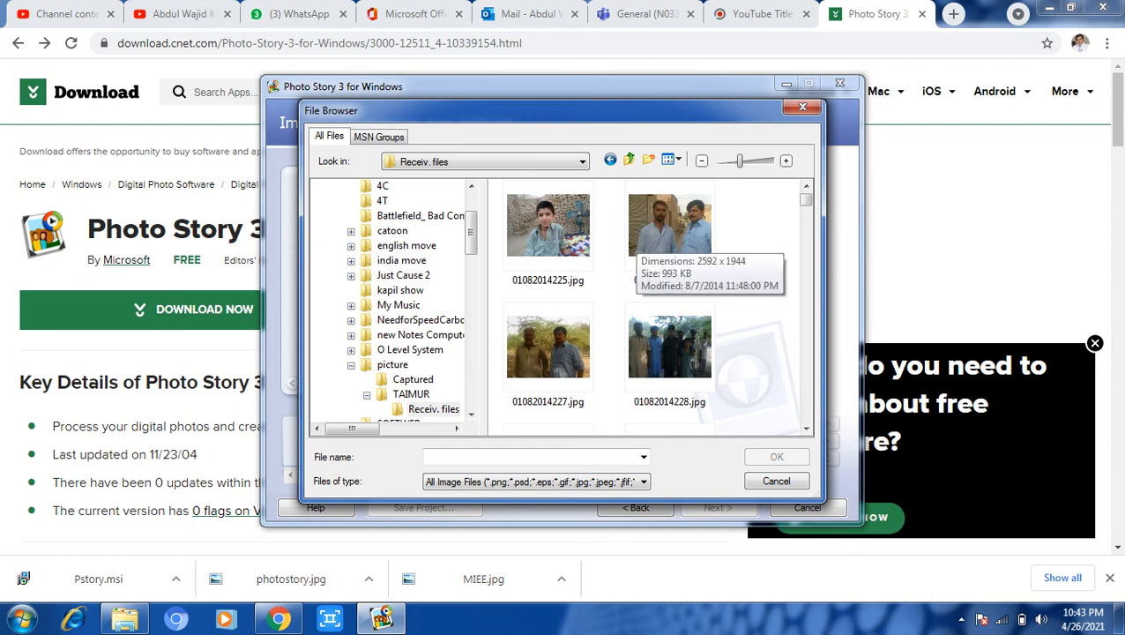
left_click(669, 225)
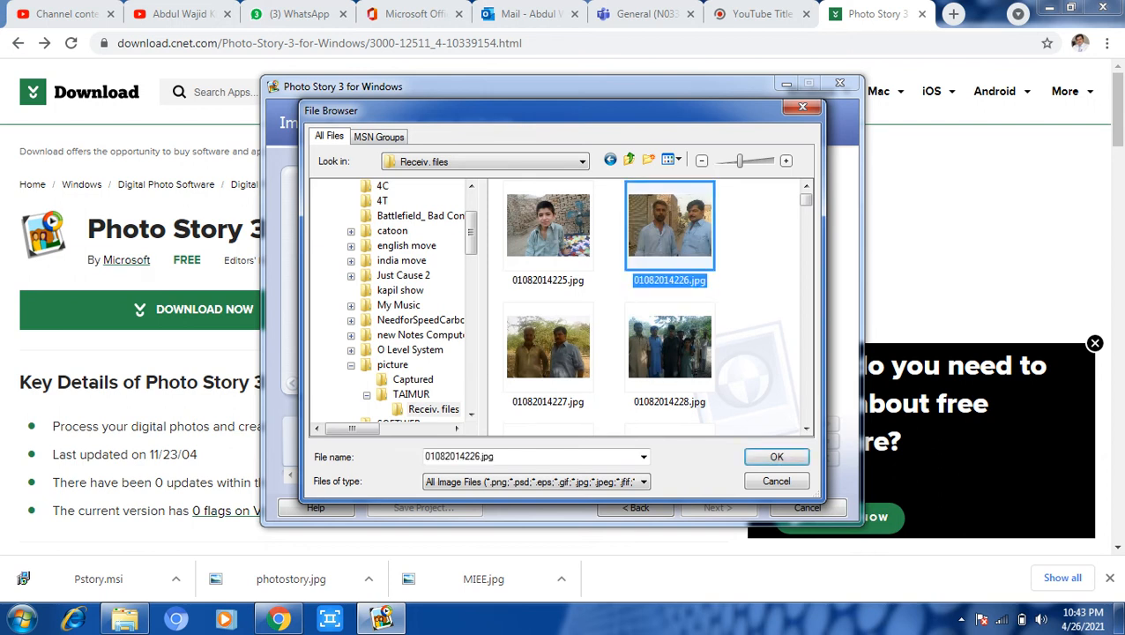
key("ctrl+a")
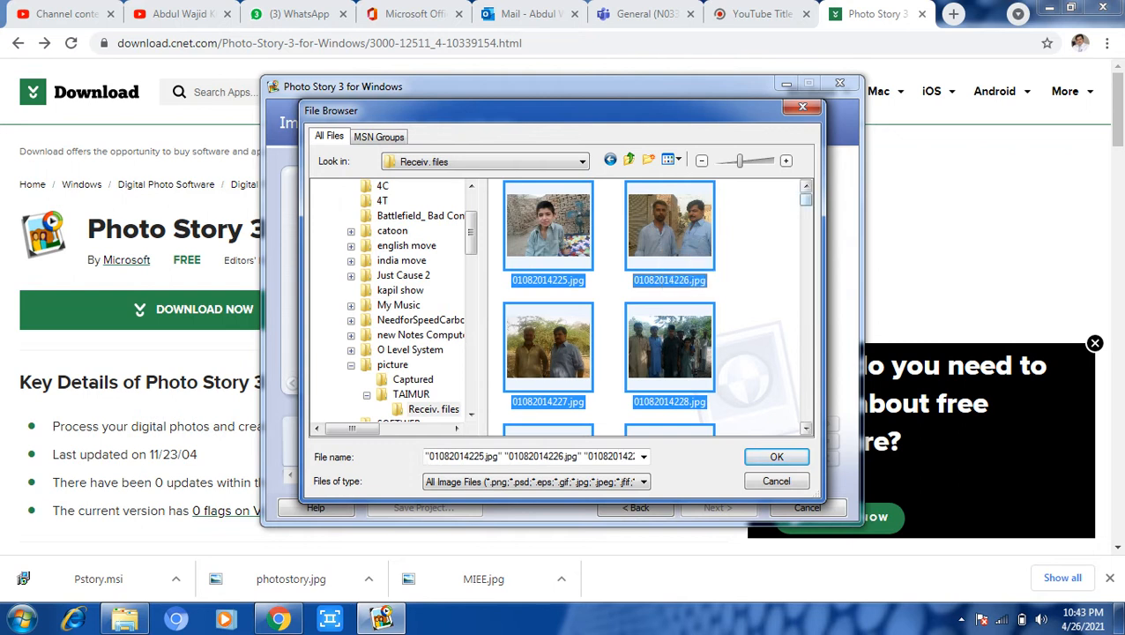
scroll(652, 305, "down", 10)
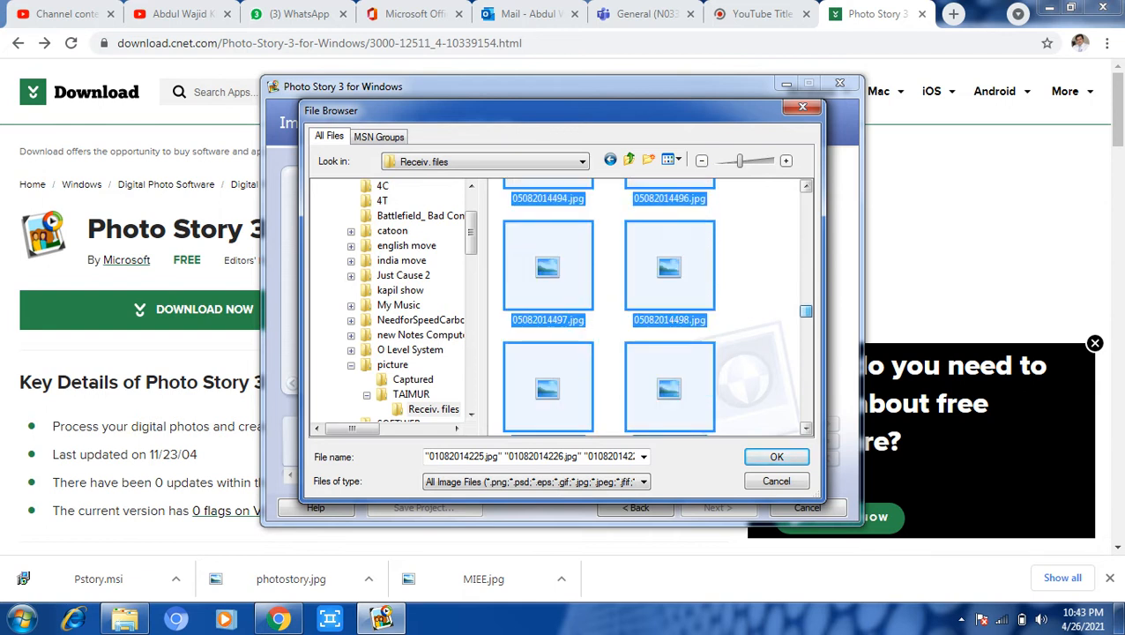
scroll(652, 305, "down", 10)
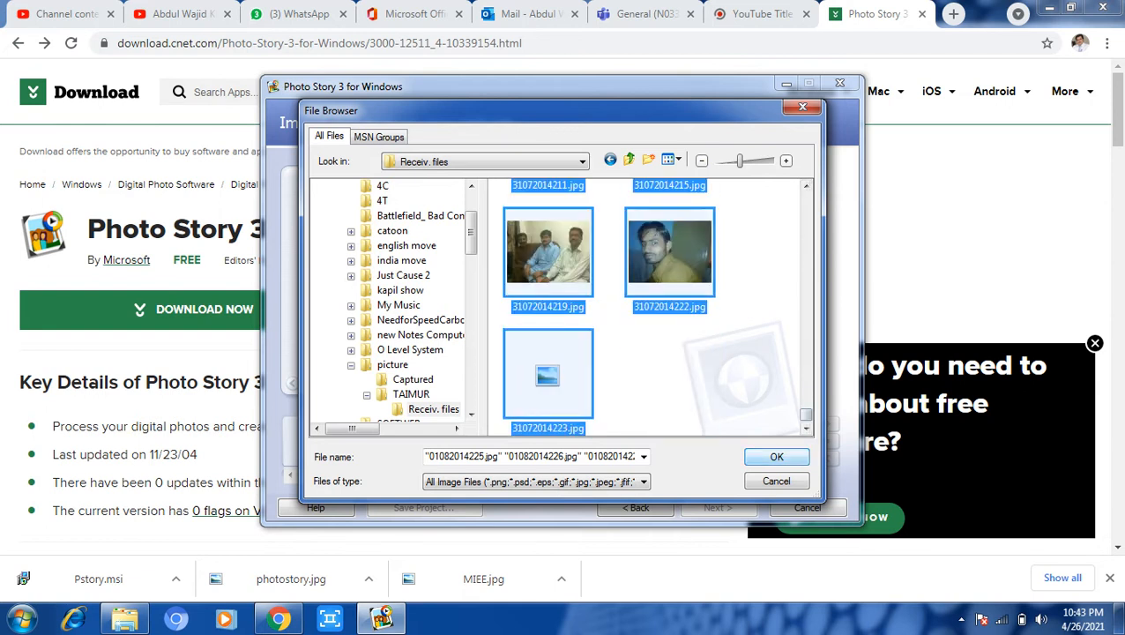
key("Return")
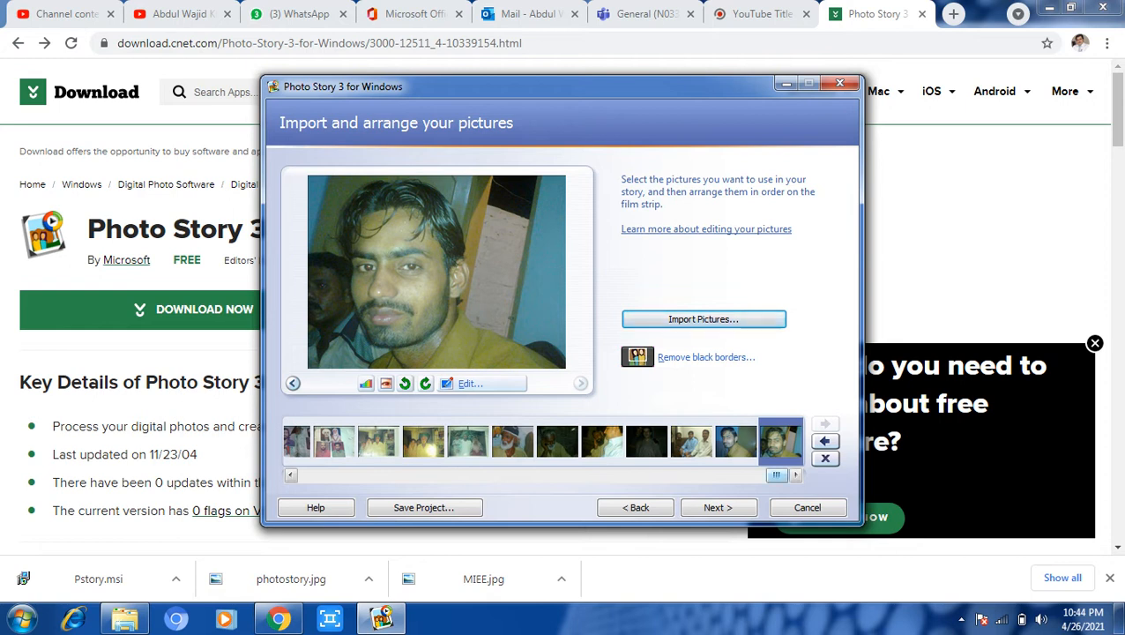
Preview the first three film-strip pictures, then open the boy's photo in Edit Pictures.
left_click_drag(776, 474, 308, 474)
left_click(306, 441)
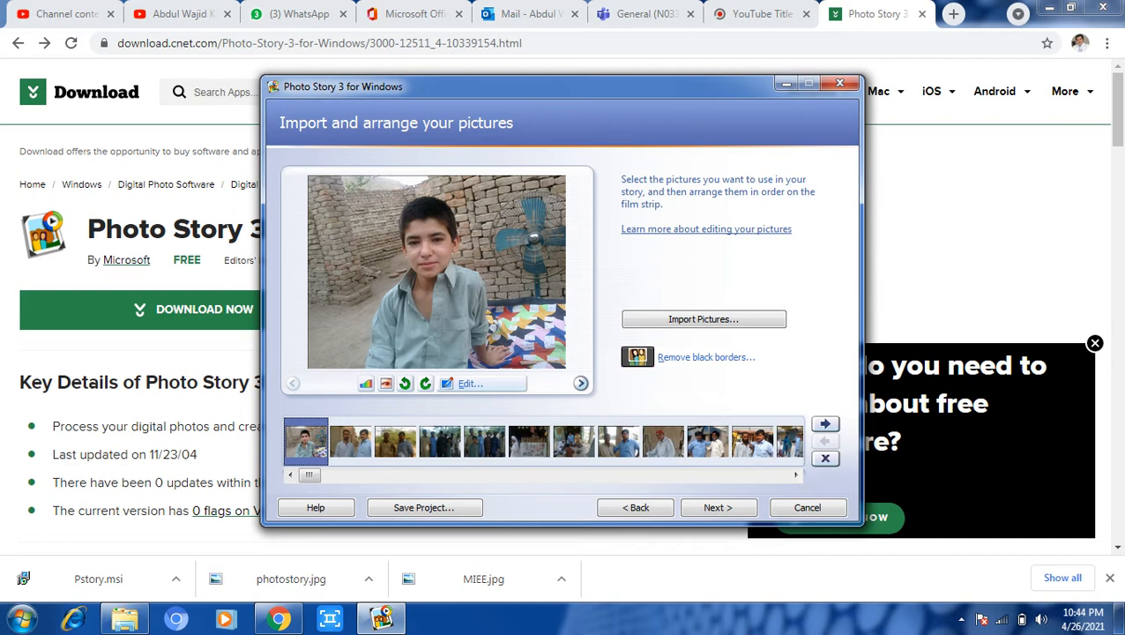
left_click(350, 441)
left_click(395, 440)
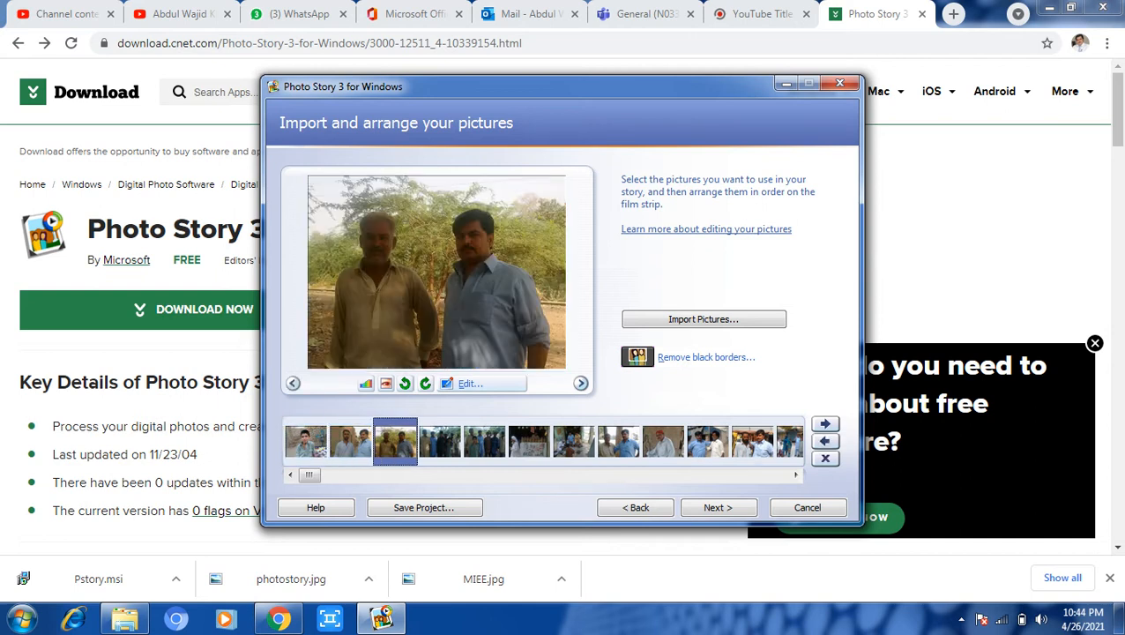
left_click(305, 441)
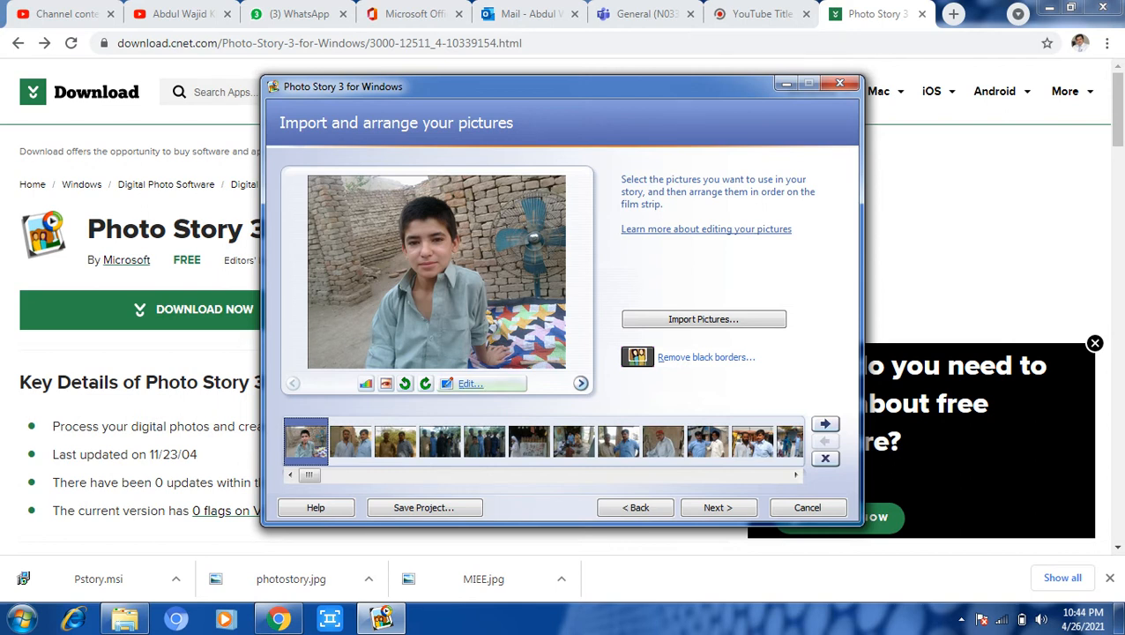
left_click(470, 383)
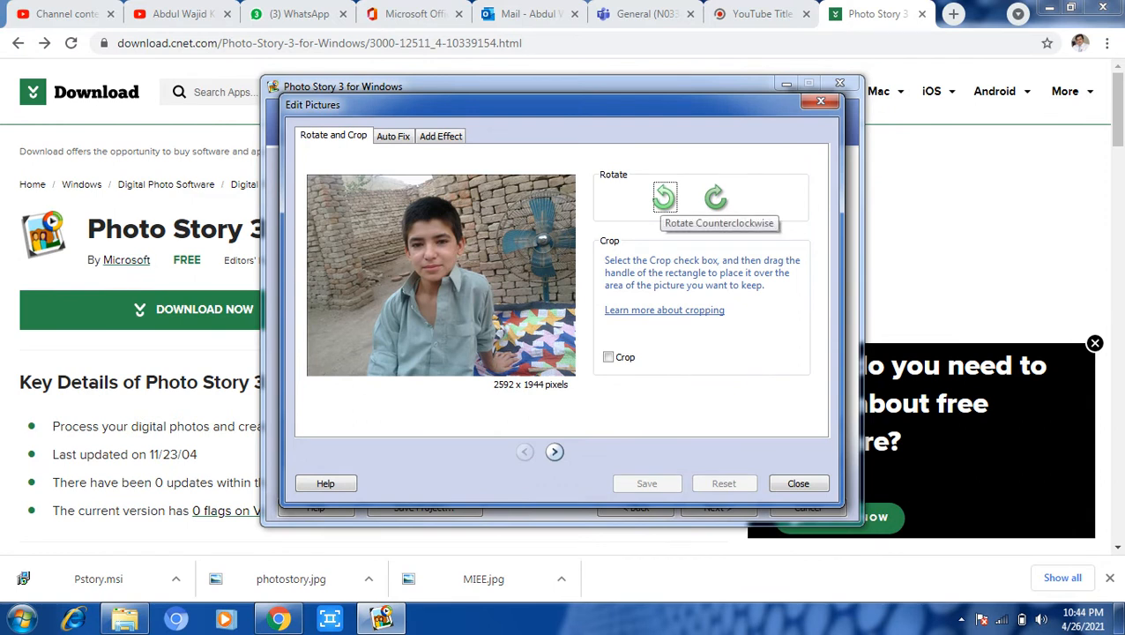
Rotate the boy's photo counterclockwise twice, then back to its original landscape orientation.
left_click(663, 198)
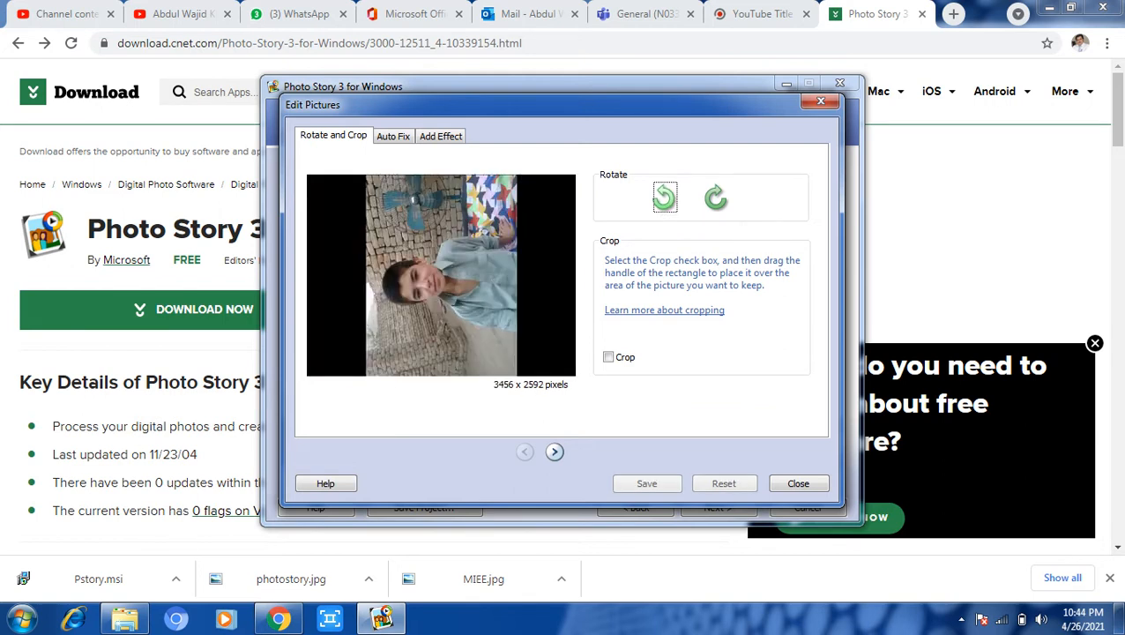
left_click(663, 197)
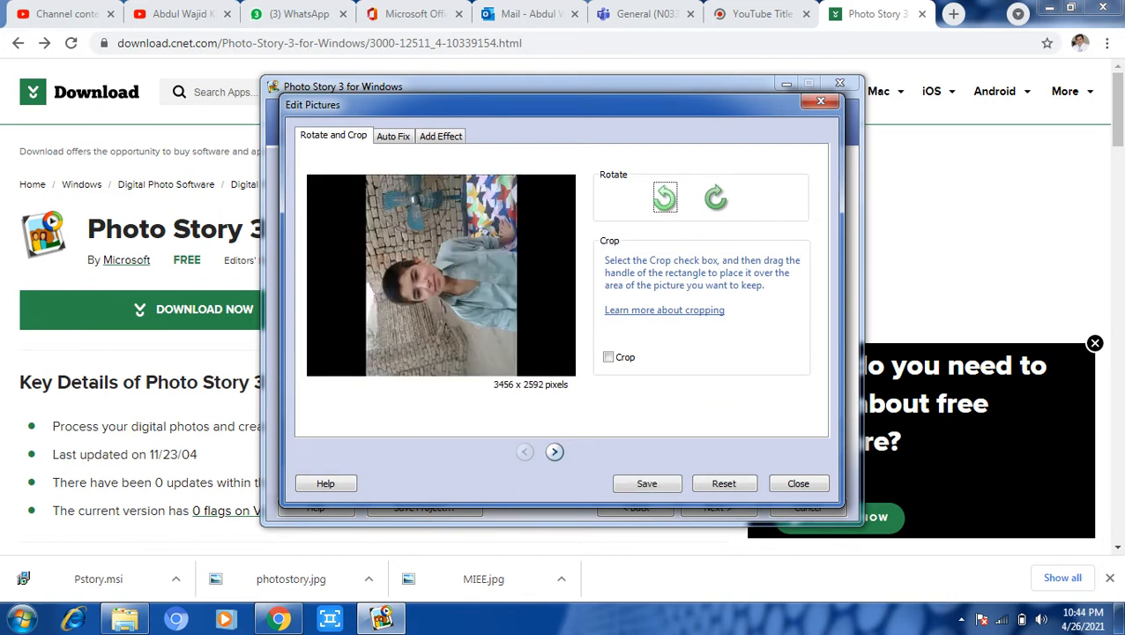
left_click(715, 197)
left_click(716, 197)
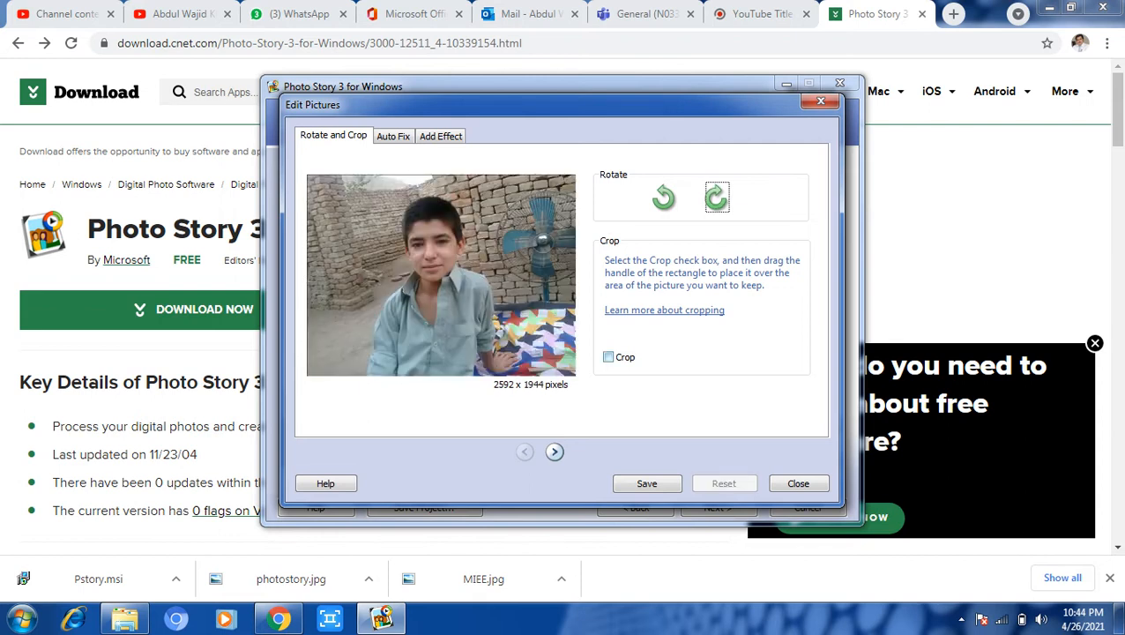
Try a crop frame over the boy's head, remove it, and view the Add Effect options.
left_click(608, 356)
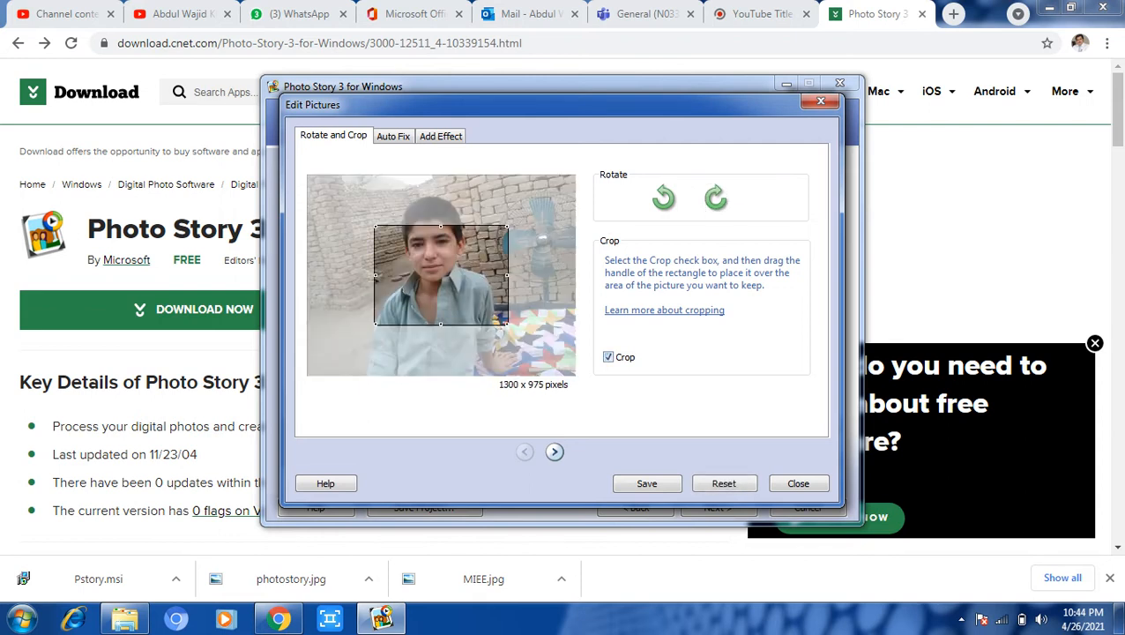
left_click_drag(440, 275, 441, 248)
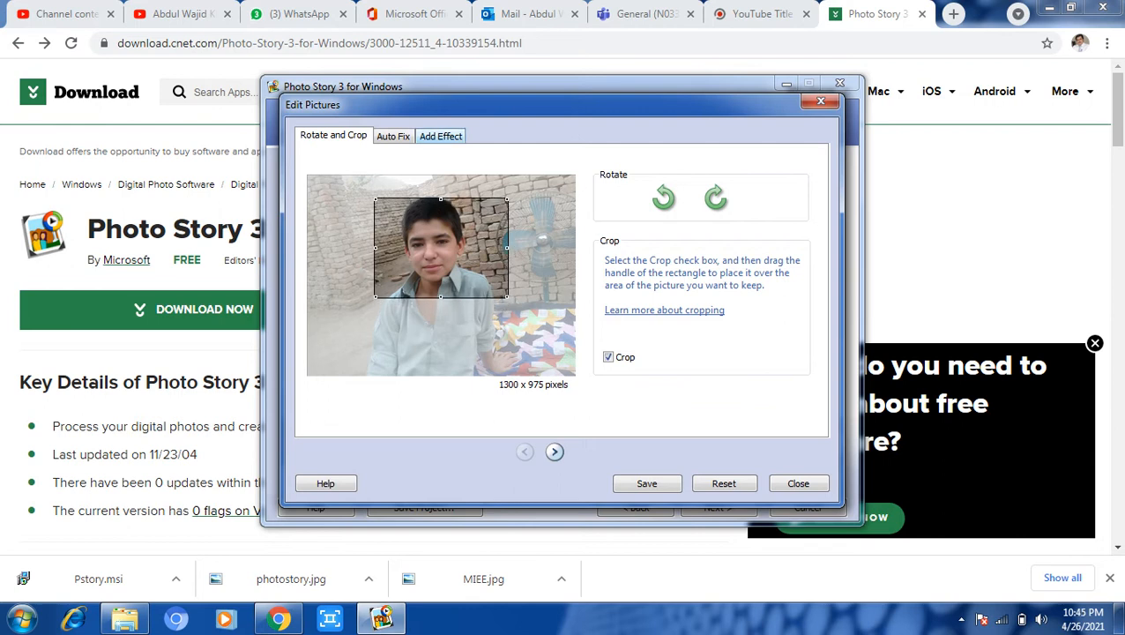
left_click(722, 483)
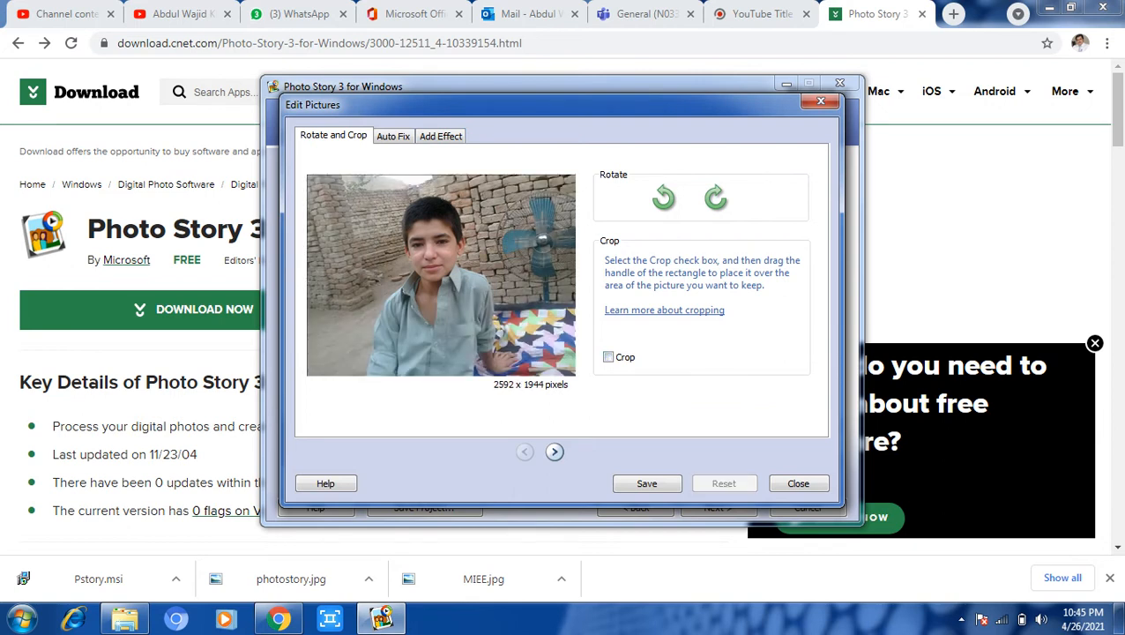
left_click(440, 136)
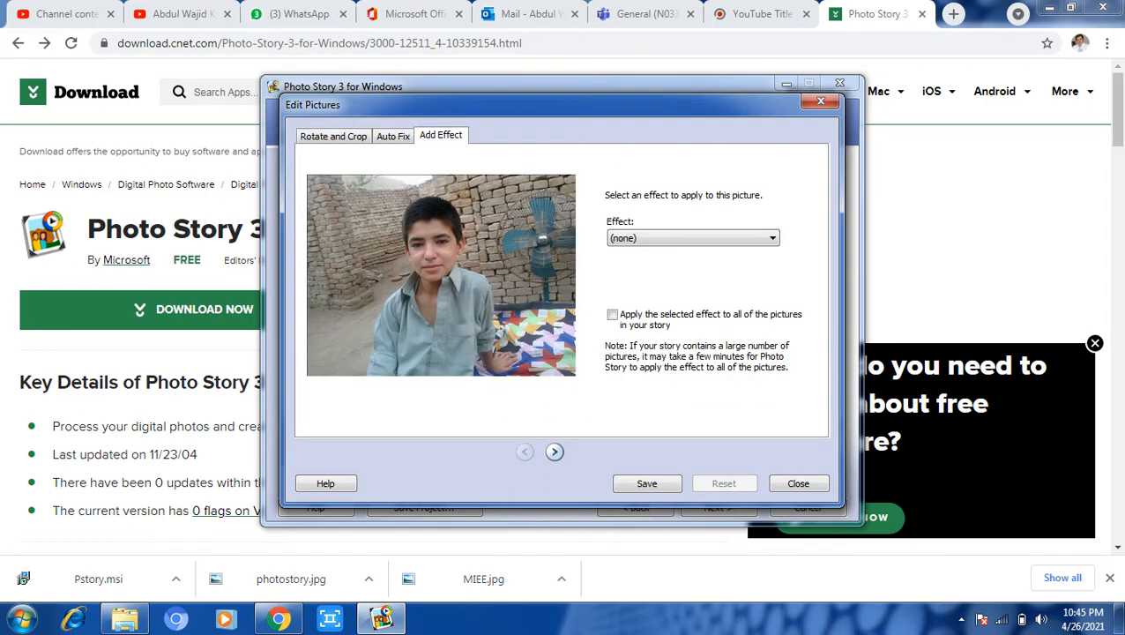
Apply the Black and White effect to the boy's photo, save it and close the editor.
left_click(692, 237)
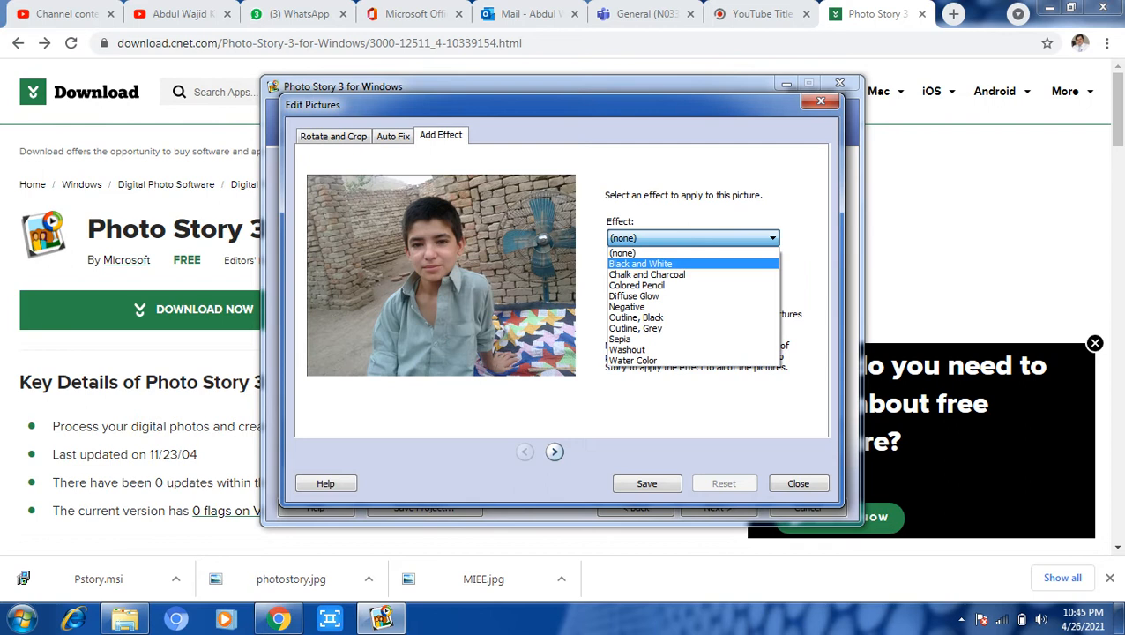
left_click(640, 263)
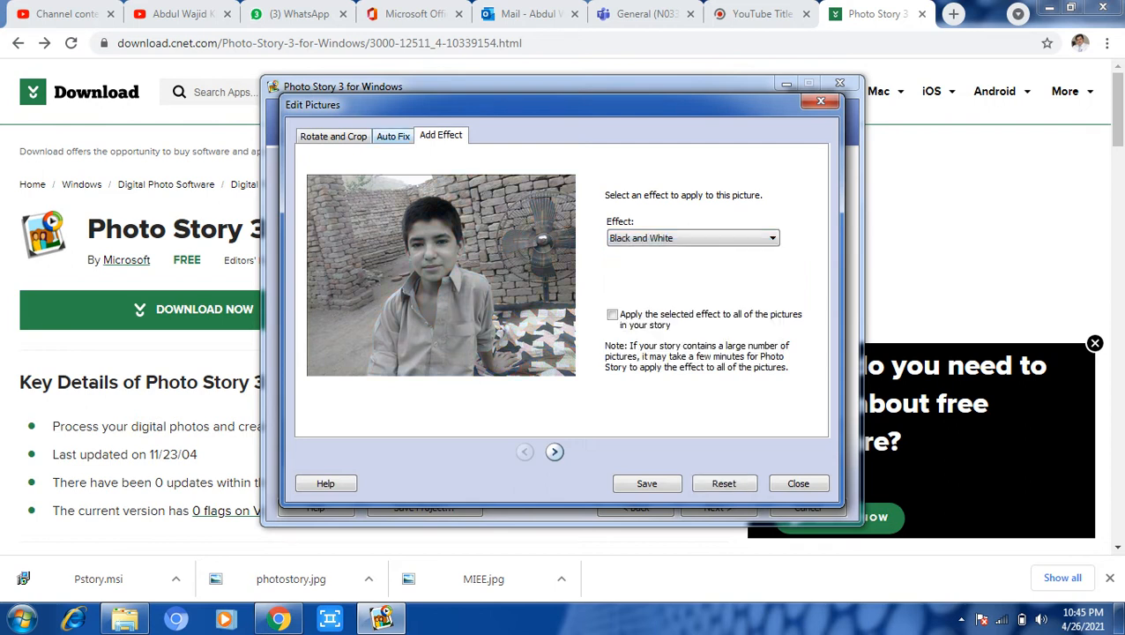
left_click(393, 136)
left_click(333, 136)
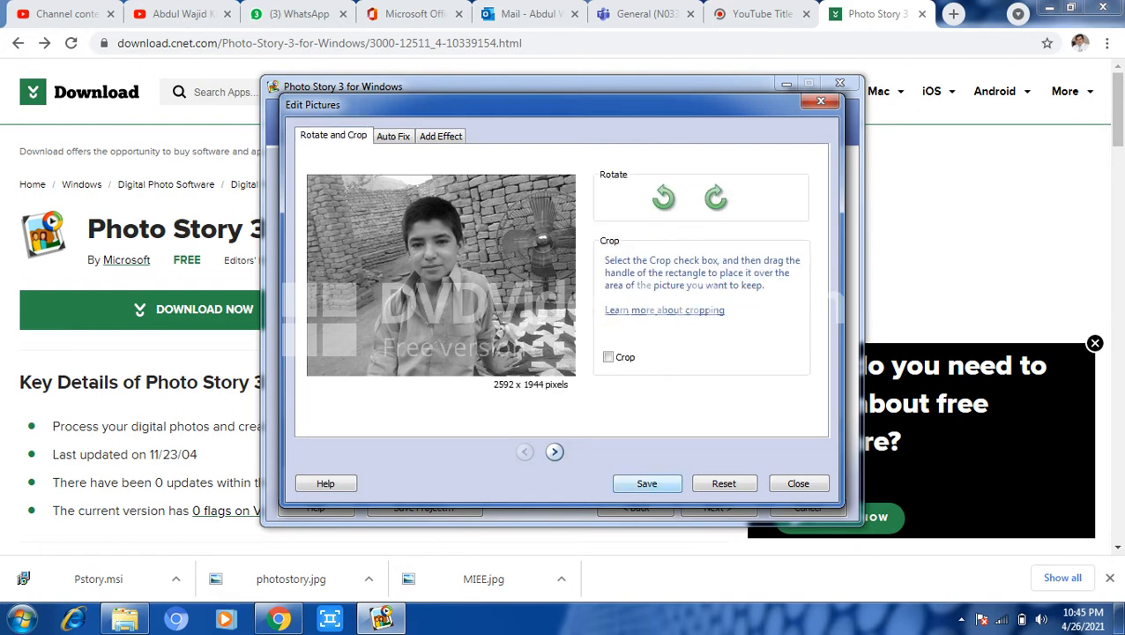
left_click(646, 482)
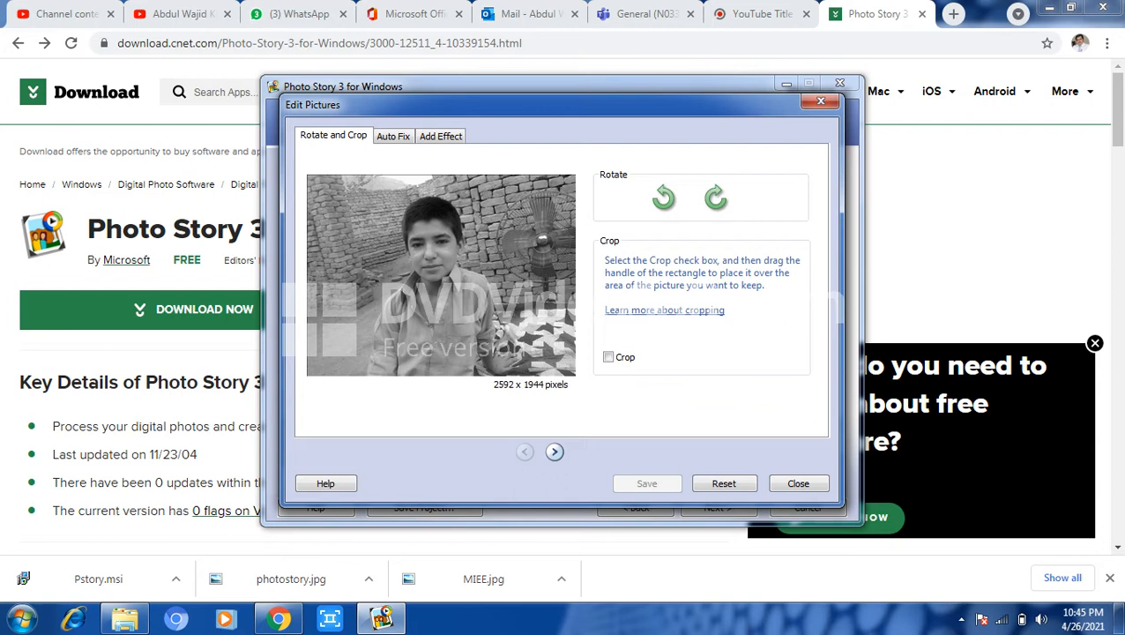
left_click(797, 483)
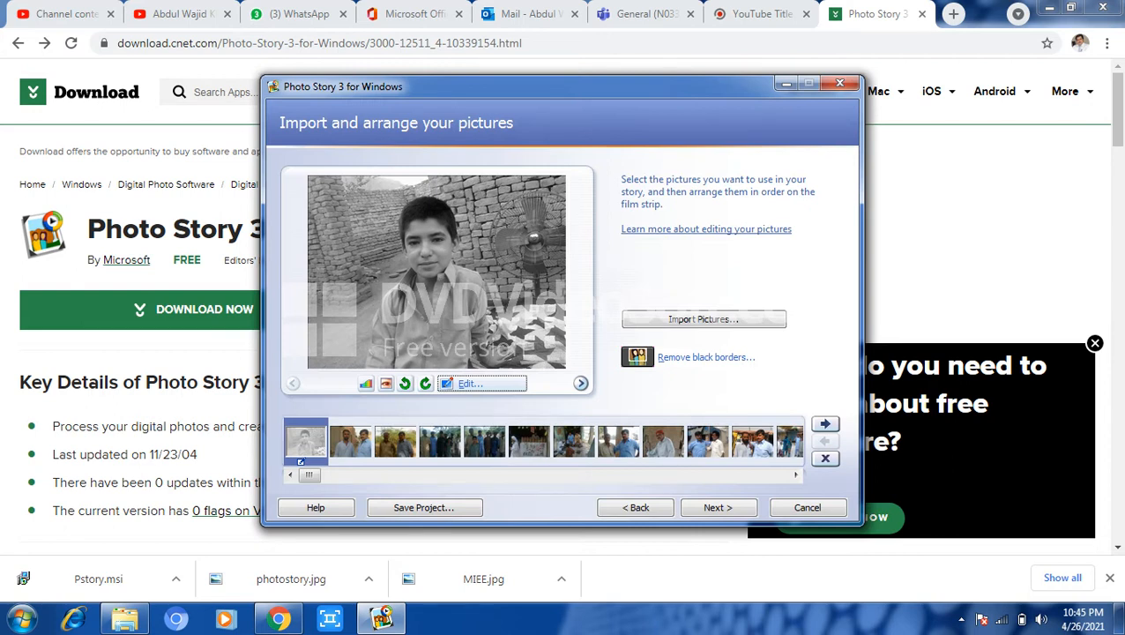
left_click(717, 507)
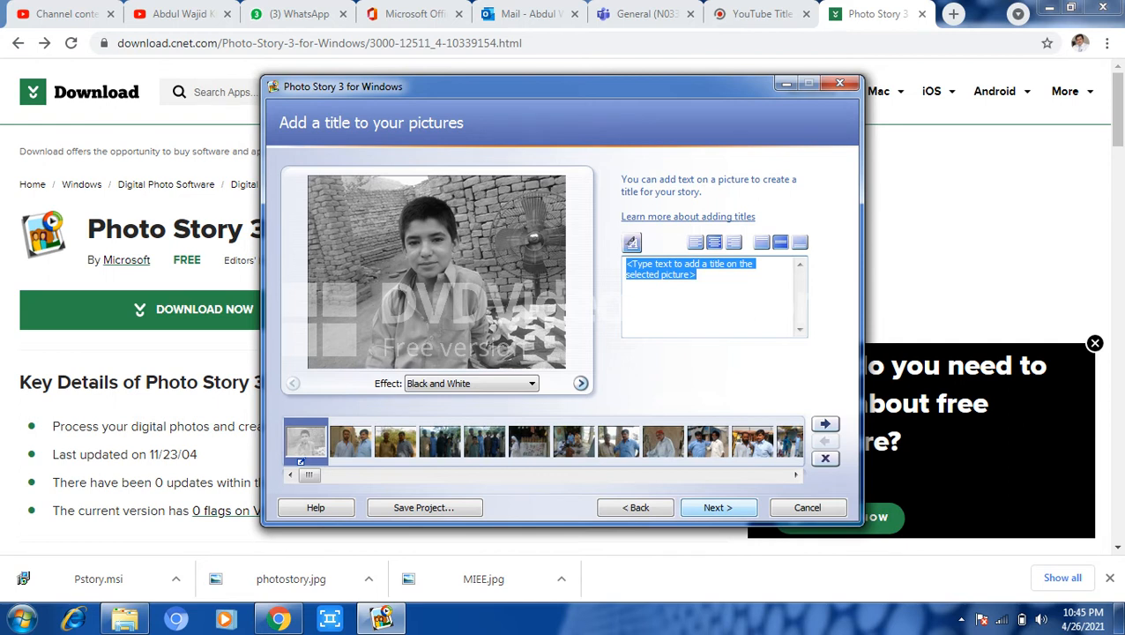
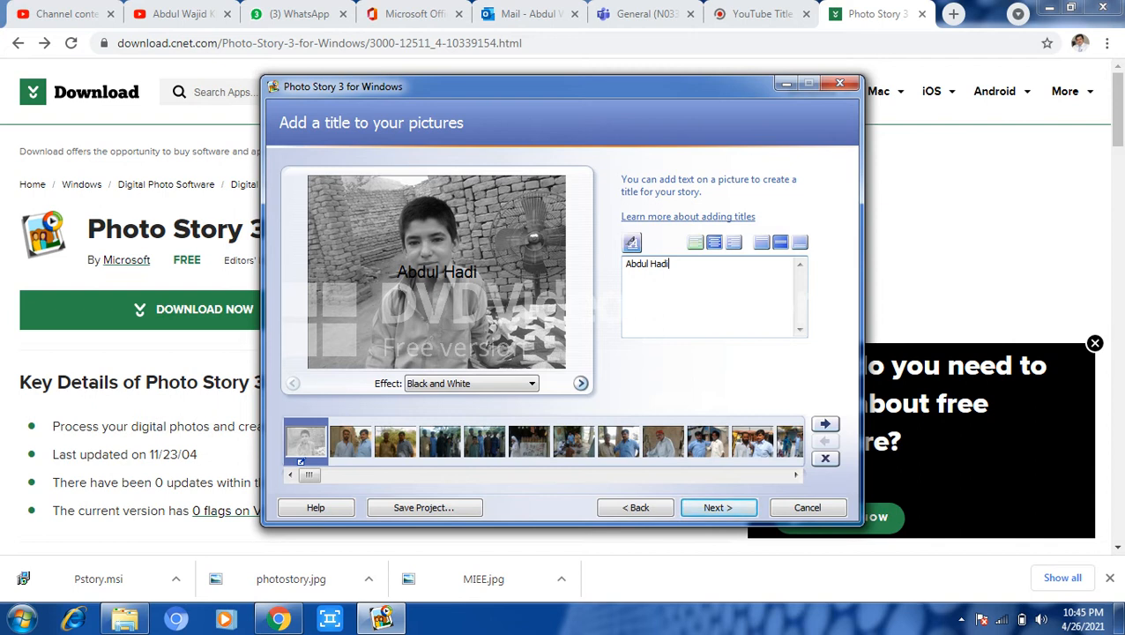
left_click(694, 242)
left_click(714, 241)
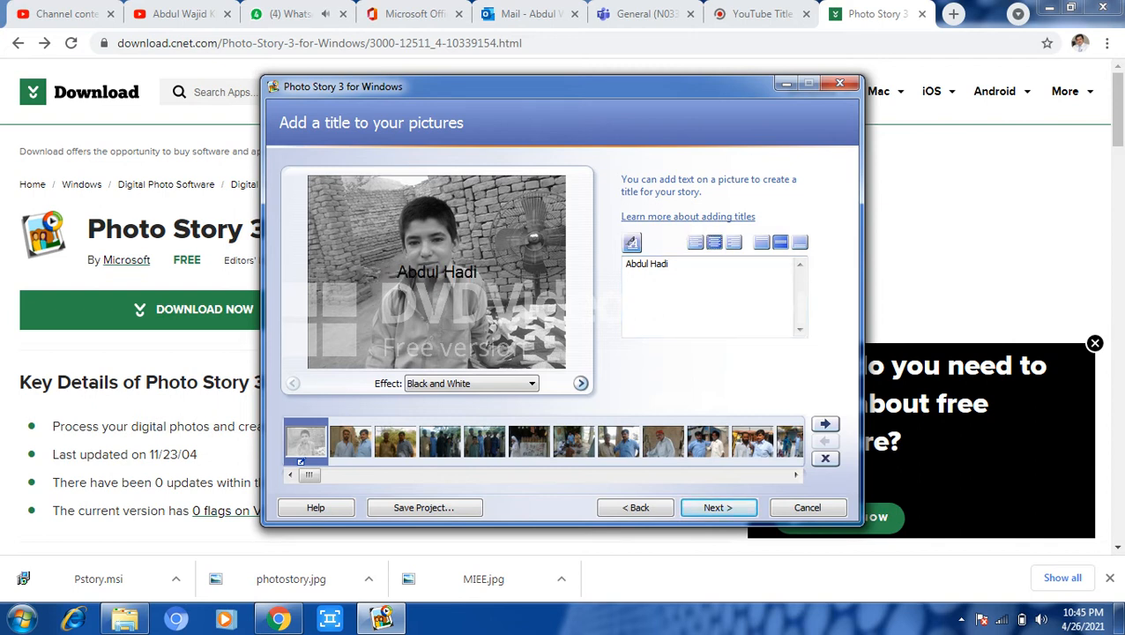
left_click(733, 241)
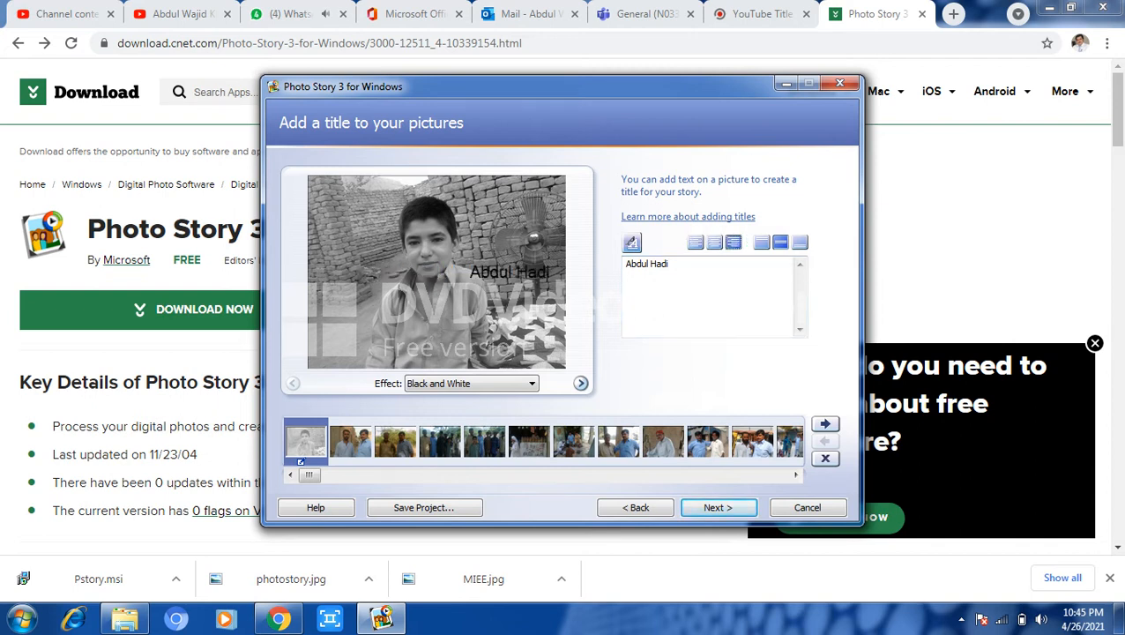
left_click(760, 241)
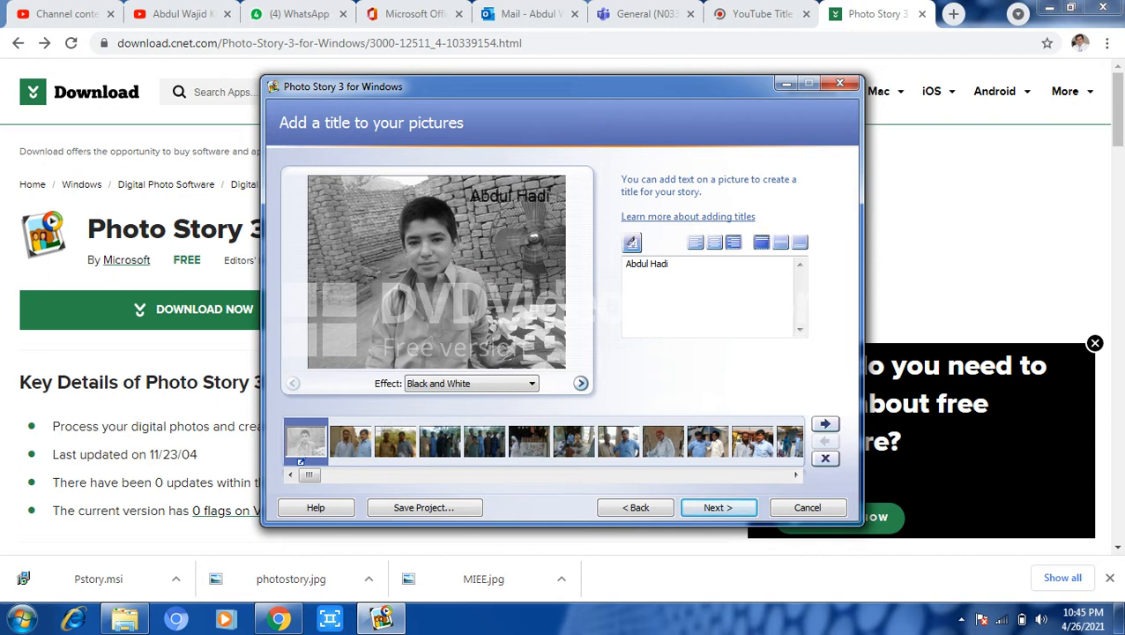
left_click(780, 241)
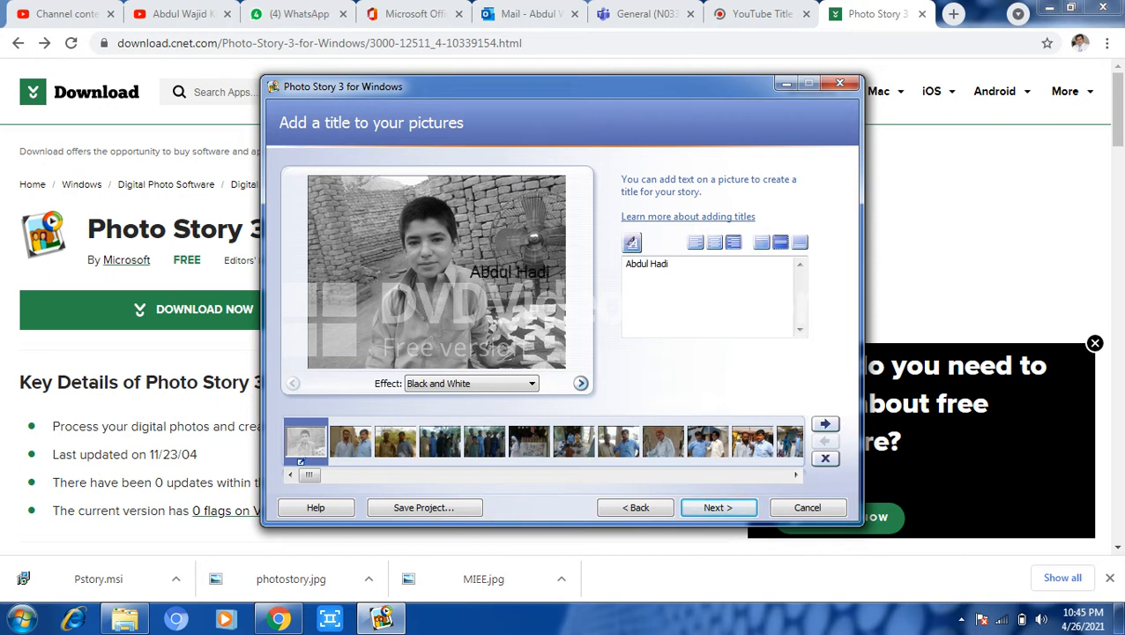
left_click(800, 241)
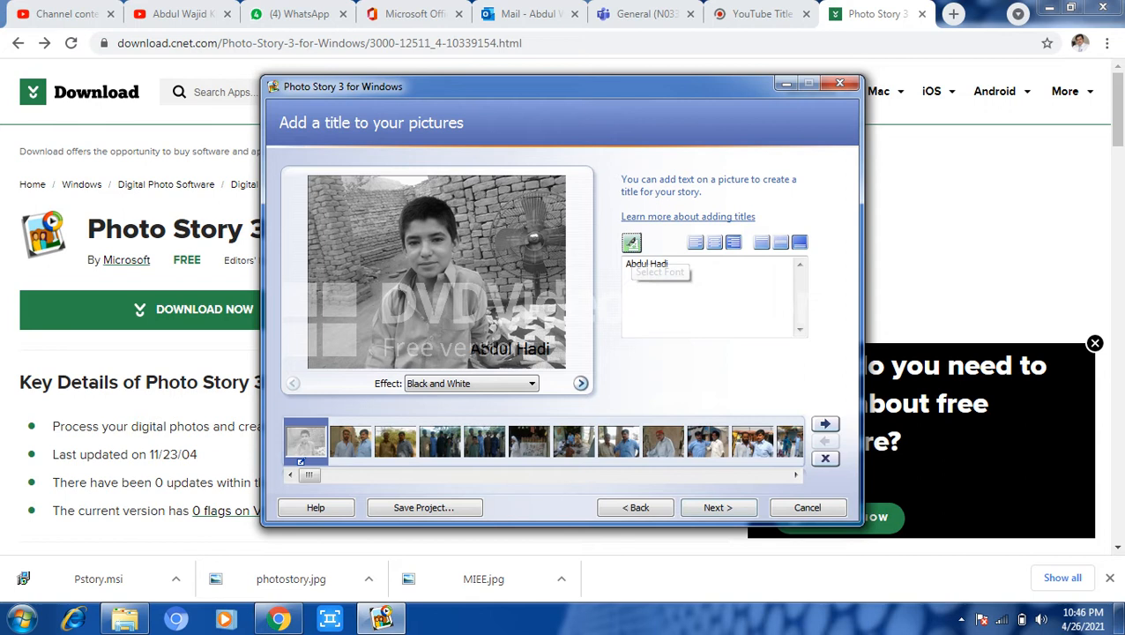
left_click(631, 242)
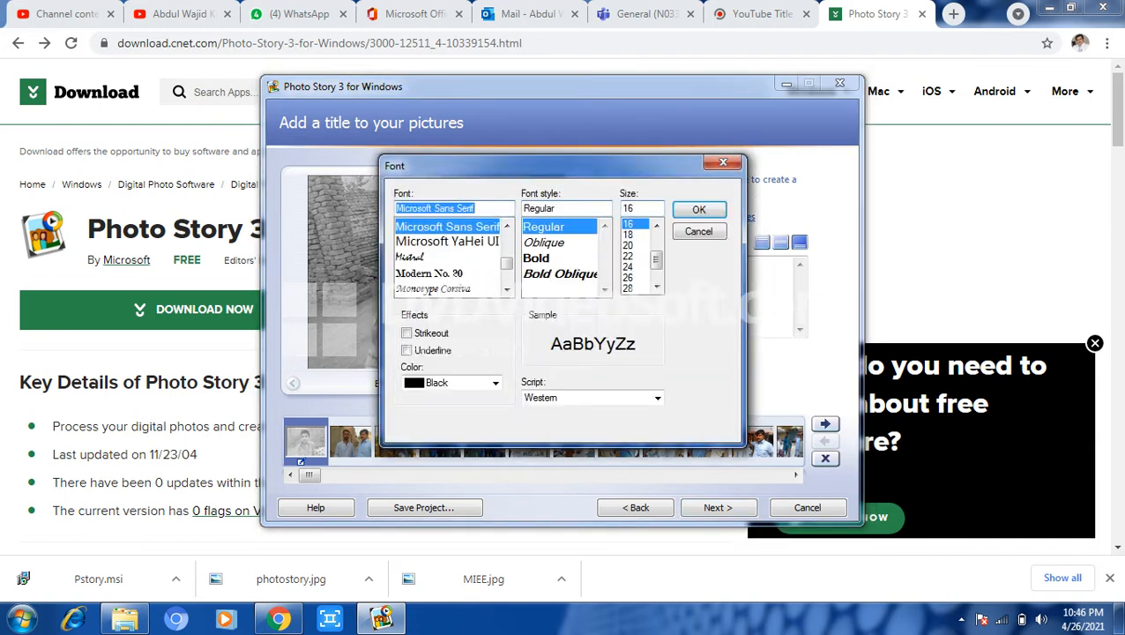
left_click(535, 257)
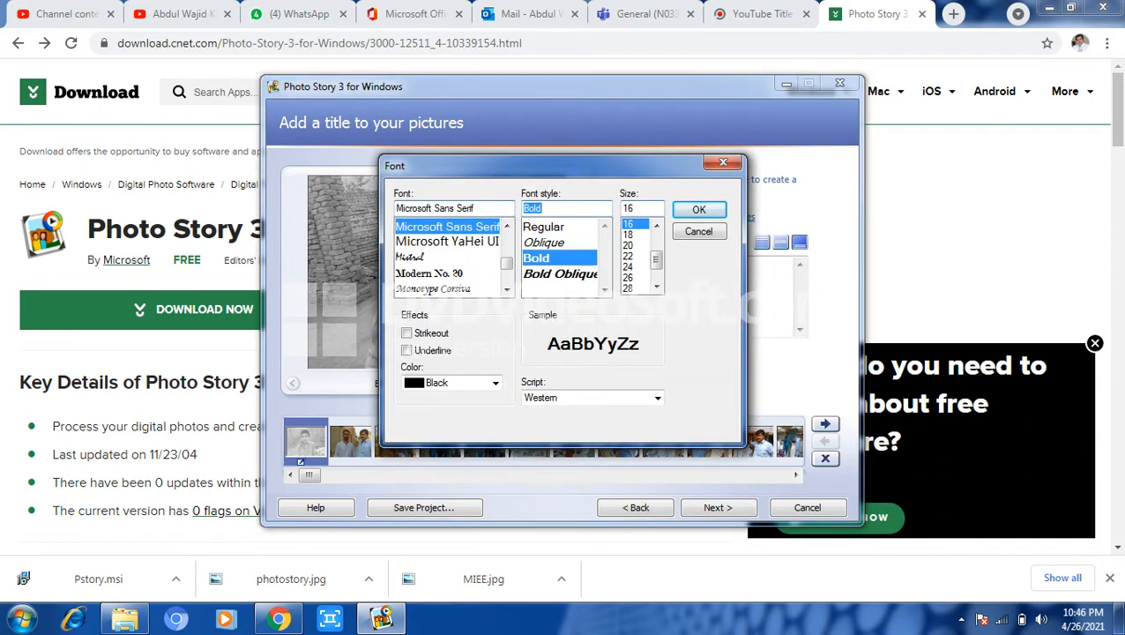
left_click(629, 287)
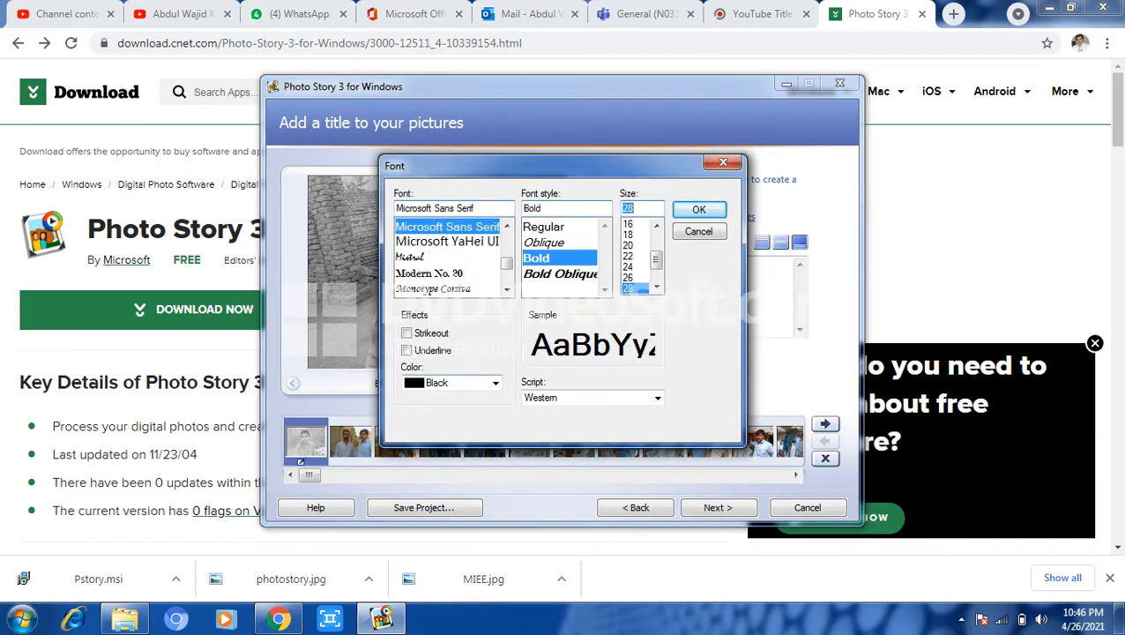
left_click(494, 383)
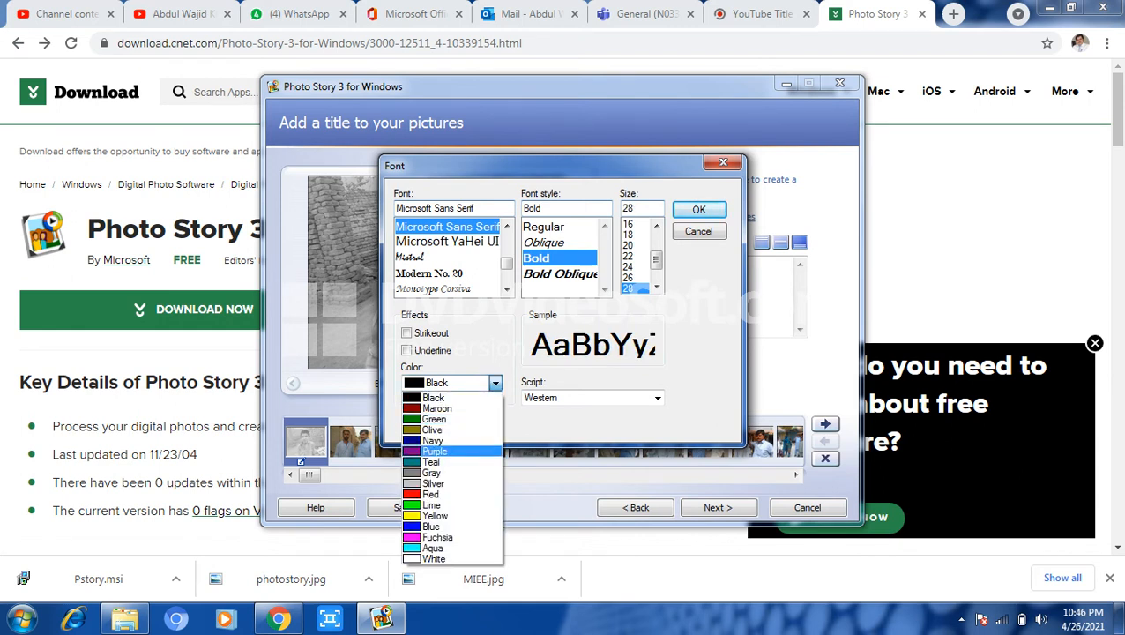
left_click(430, 493)
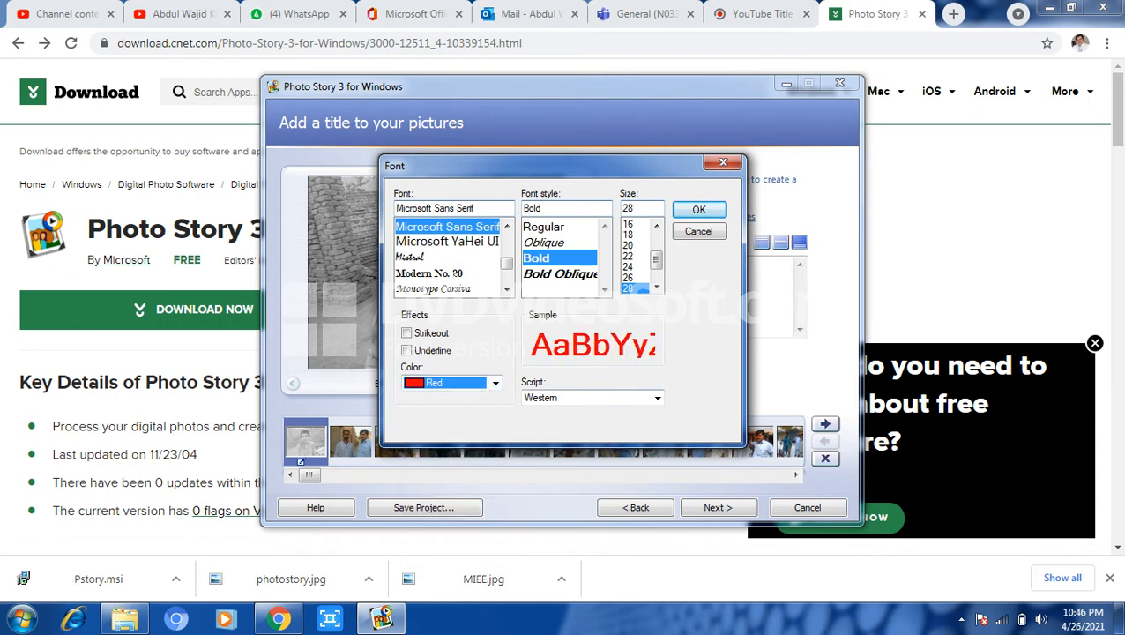
left_click(698, 209)
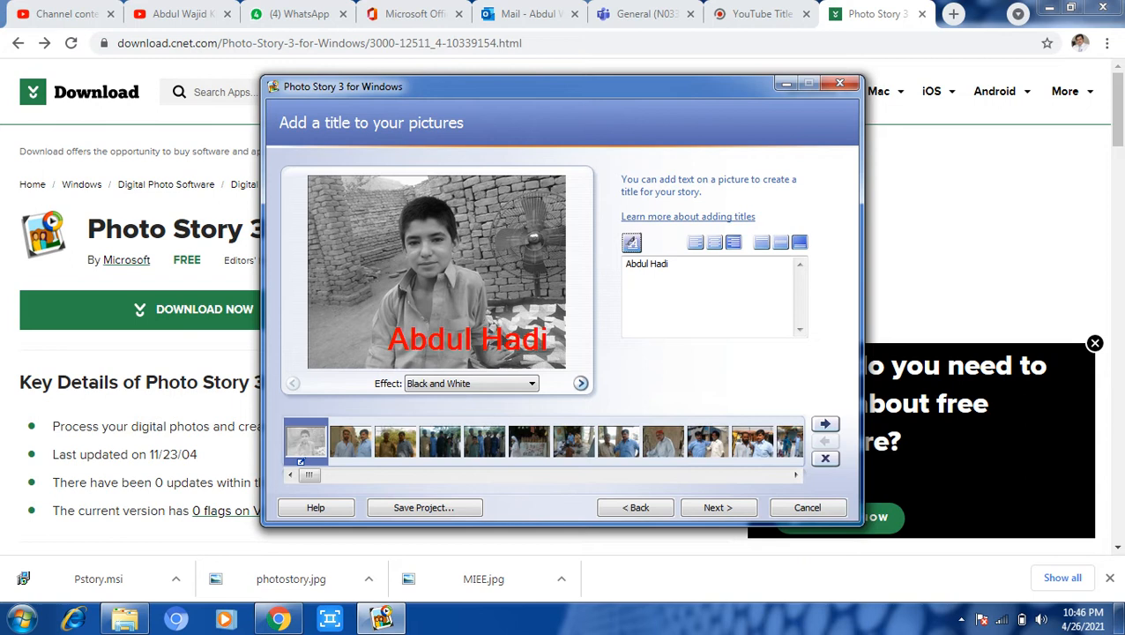
Apply Diffuse Glow to the tenth picture of two men and advance to narration.
left_click(751, 440)
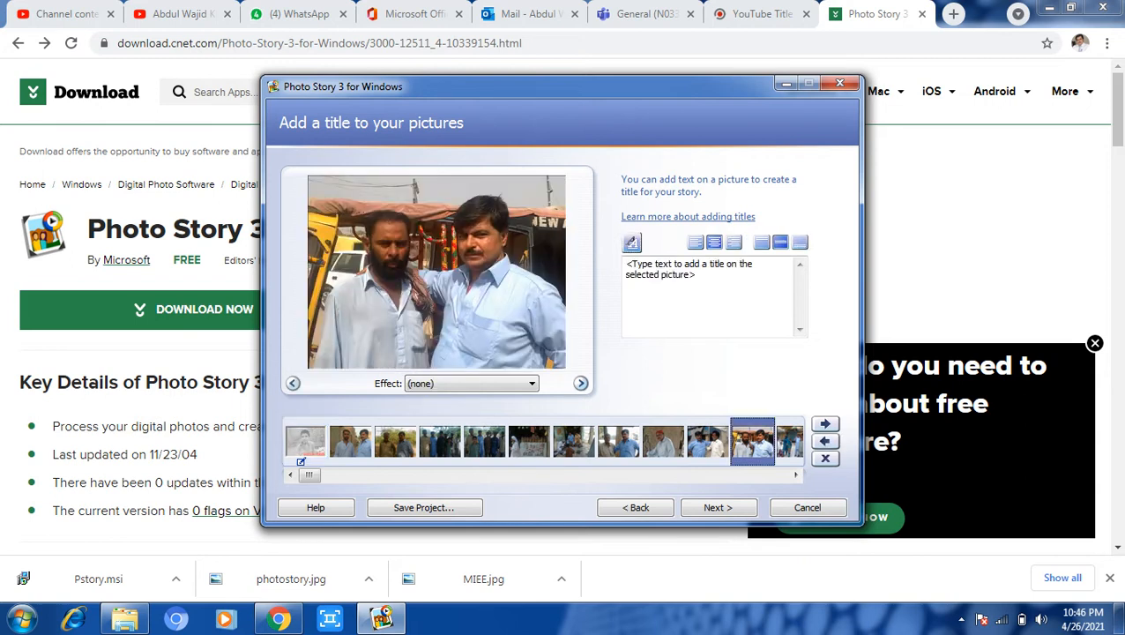
left_click(706, 441)
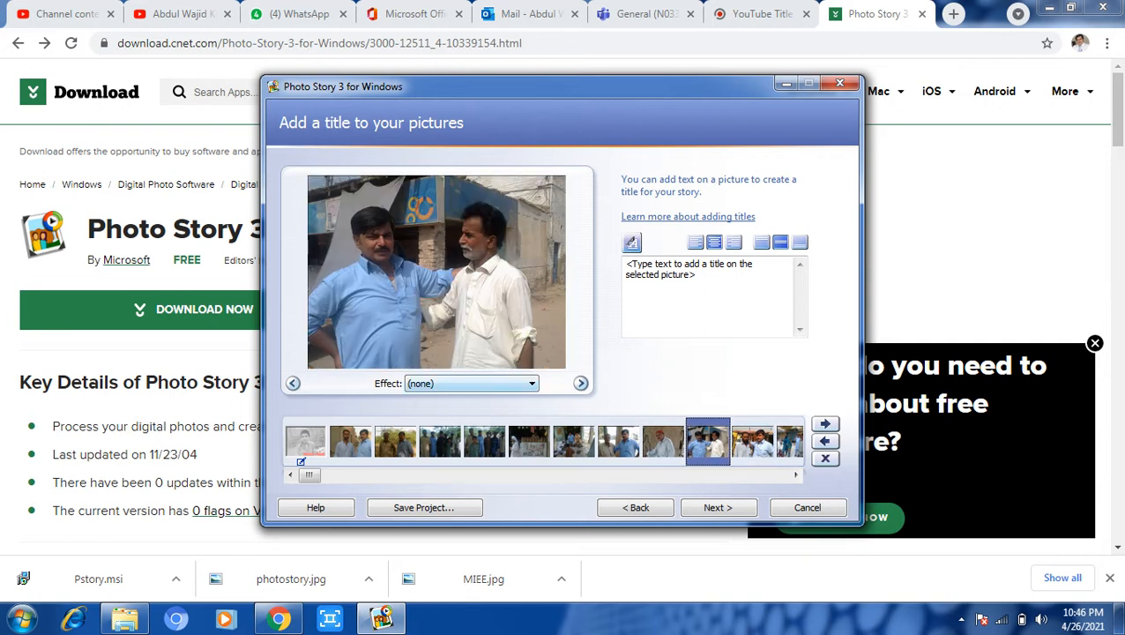
left_click(470, 383)
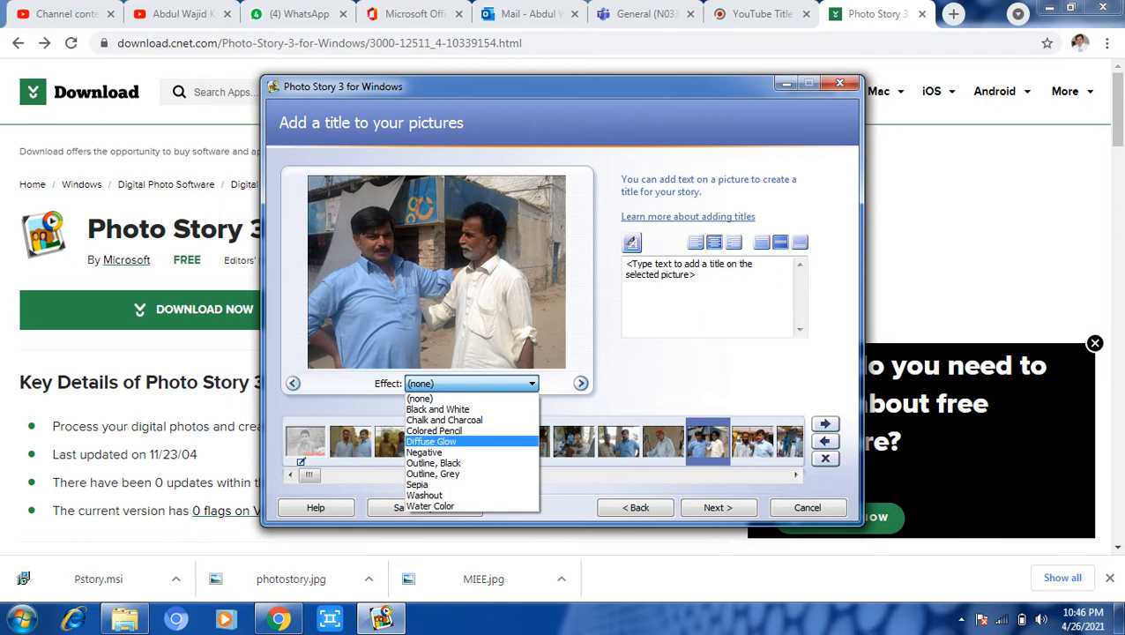
left_click(470, 441)
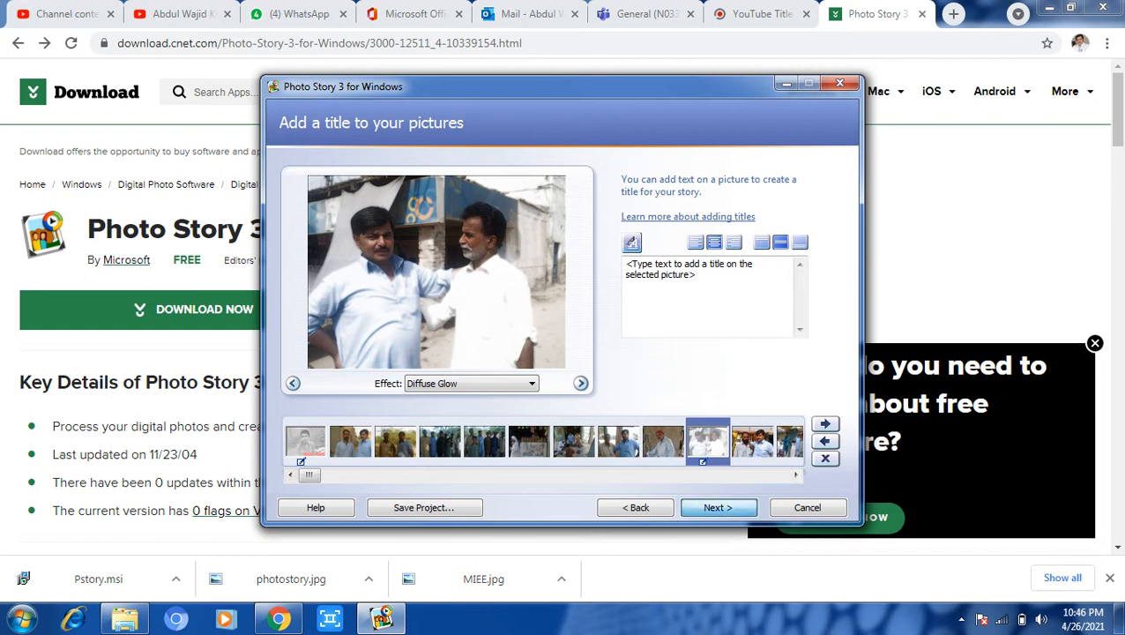
left_click(717, 507)
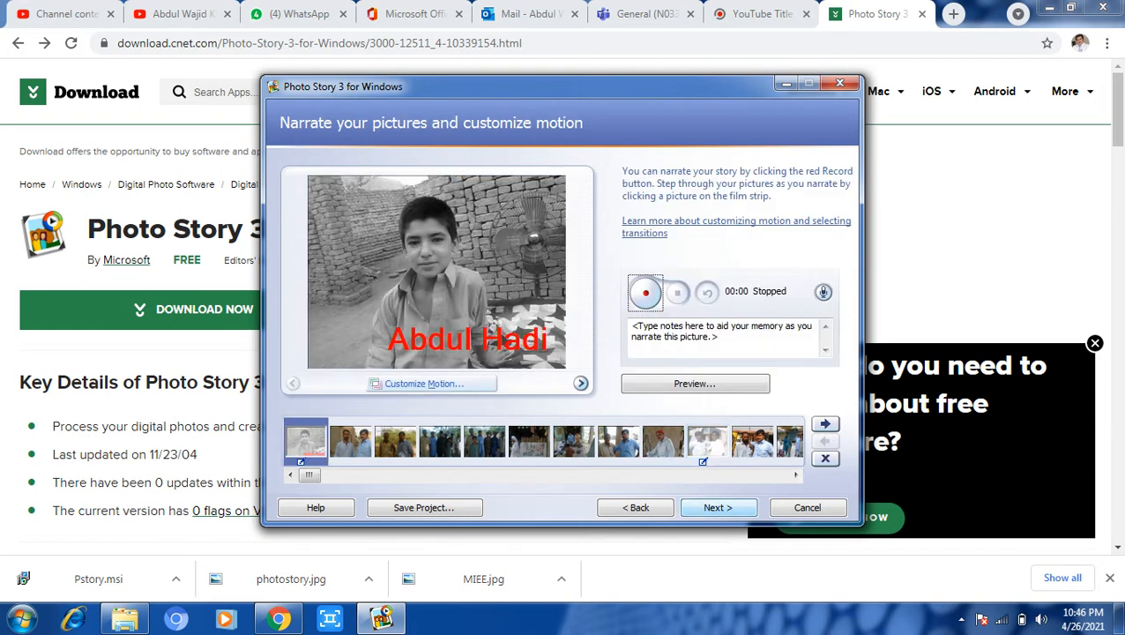
Add Sleep Away.mp3 from the Sample Music folder as the story's background music.
left_click(717, 507)
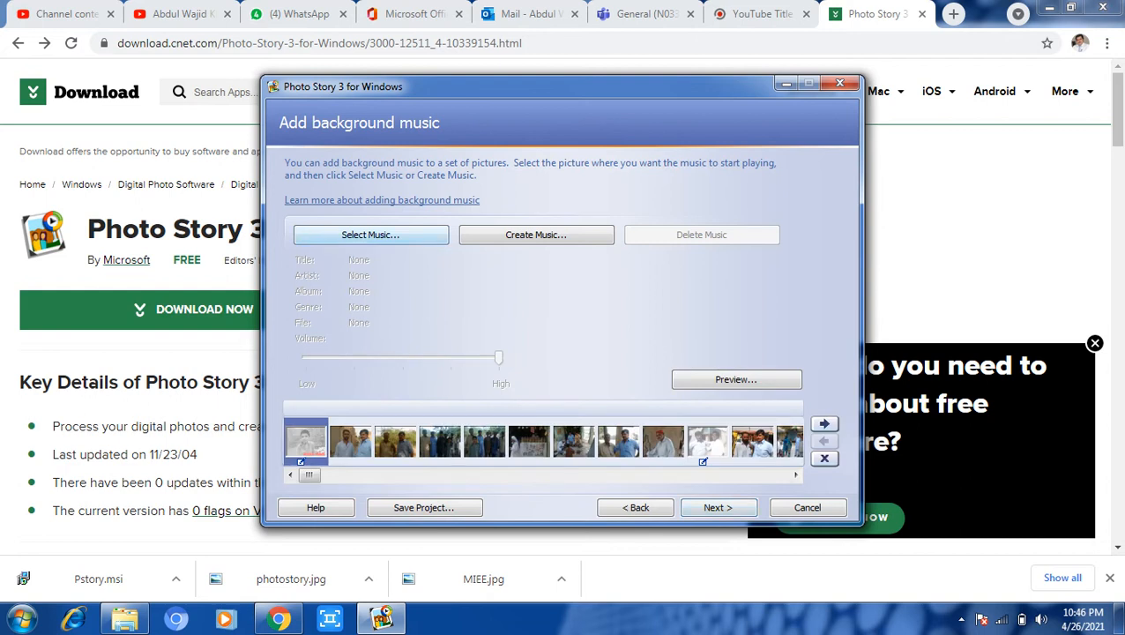
left_click(370, 235)
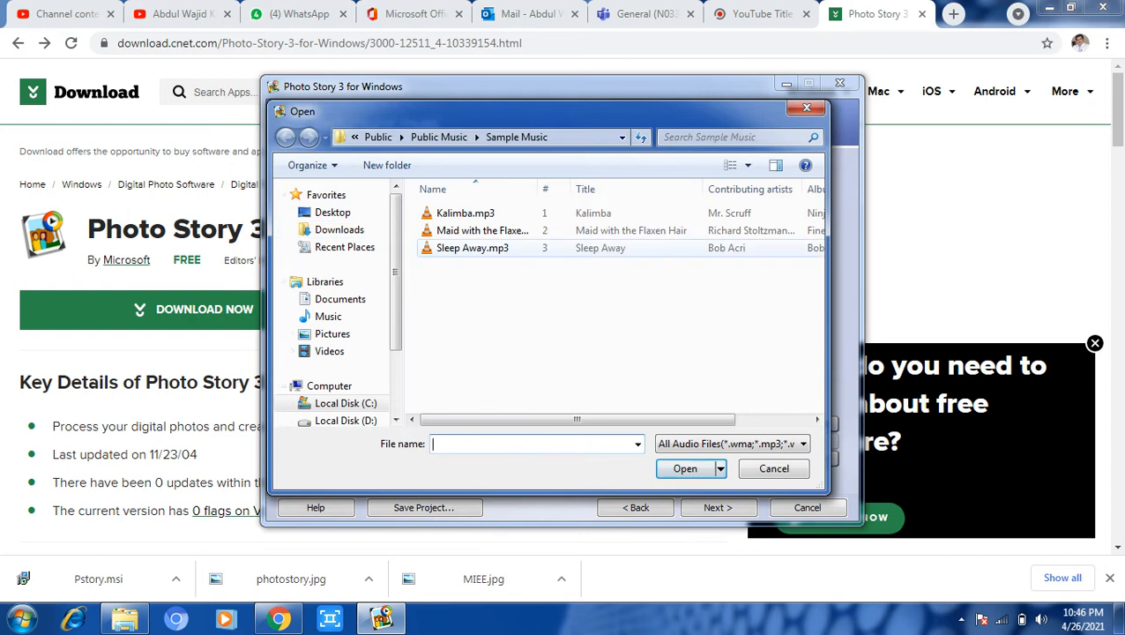
double_click(472, 248)
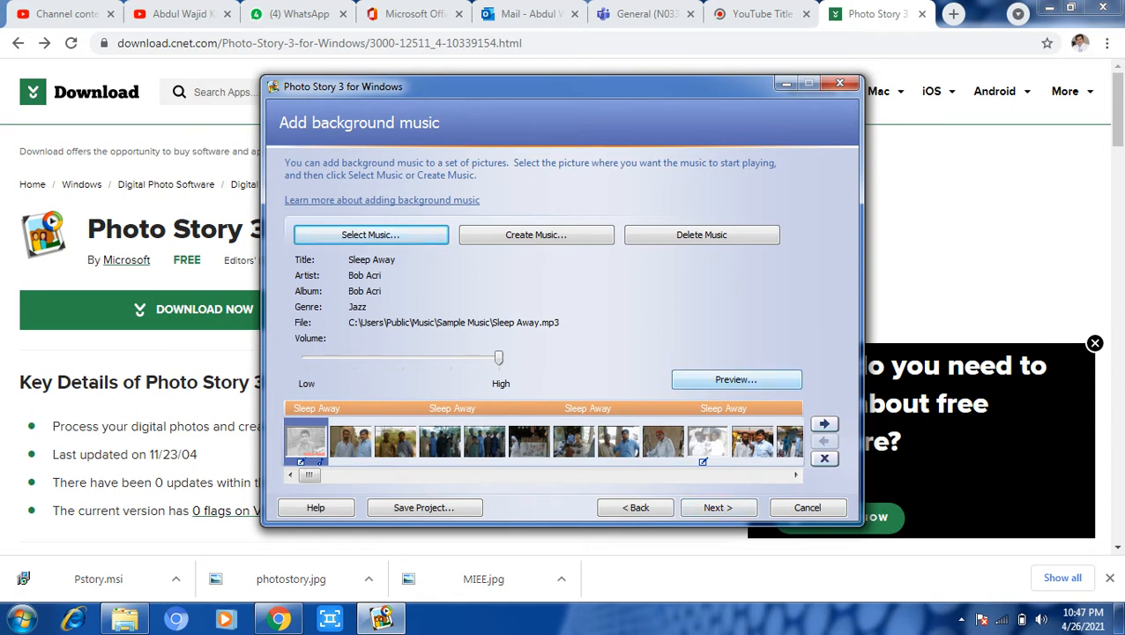
Set the story's output file to wajid.wmv in Sample Music, then begin saving the project.
left_click(717, 507)
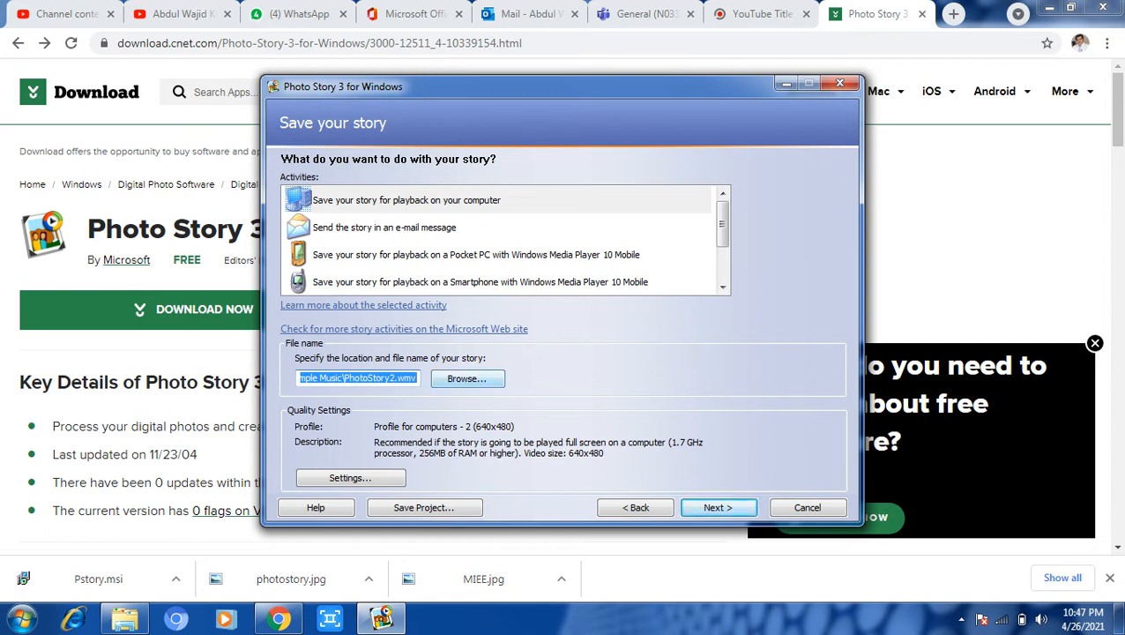
left_click(467, 378)
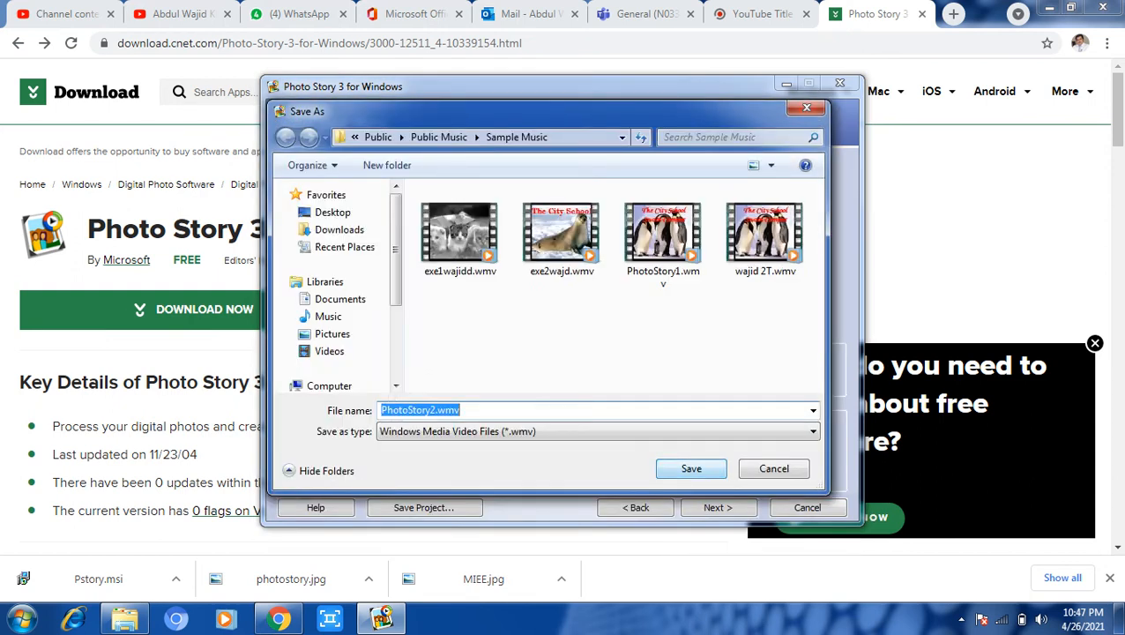
type("wajid")
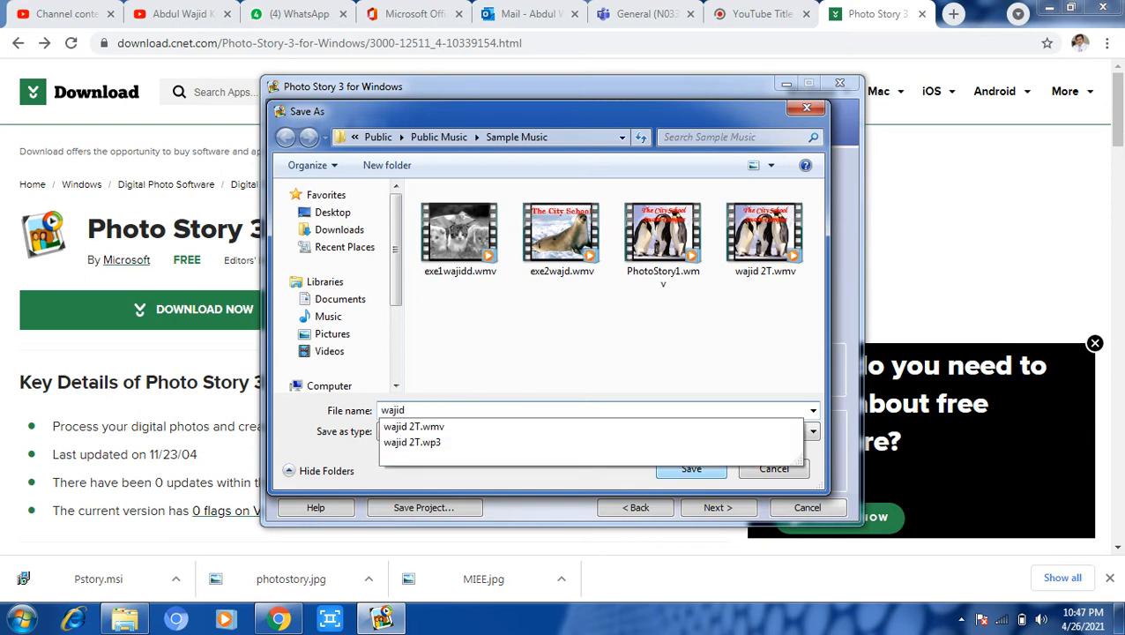
key("Return")
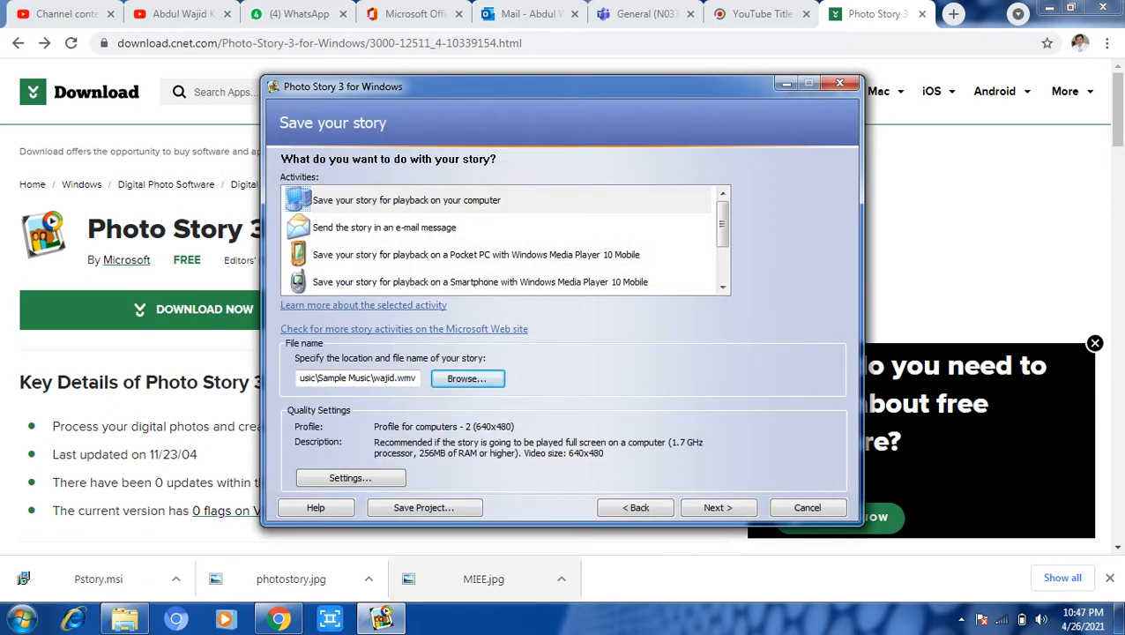
left_click(423, 507)
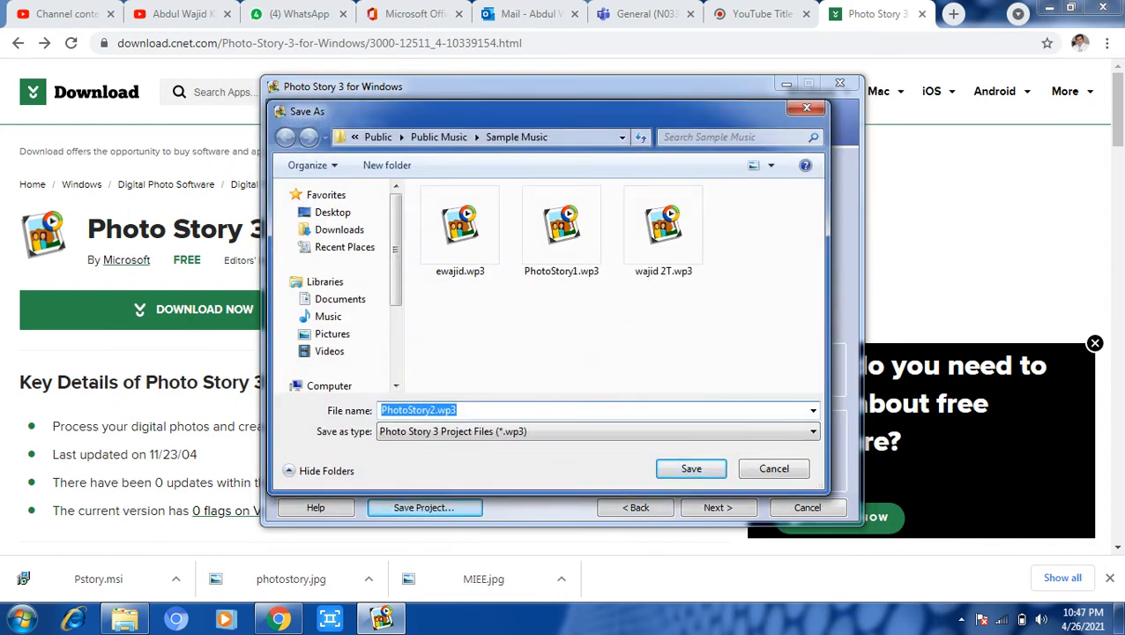
Save the project file as 'wajid 3'.
type("wajid")
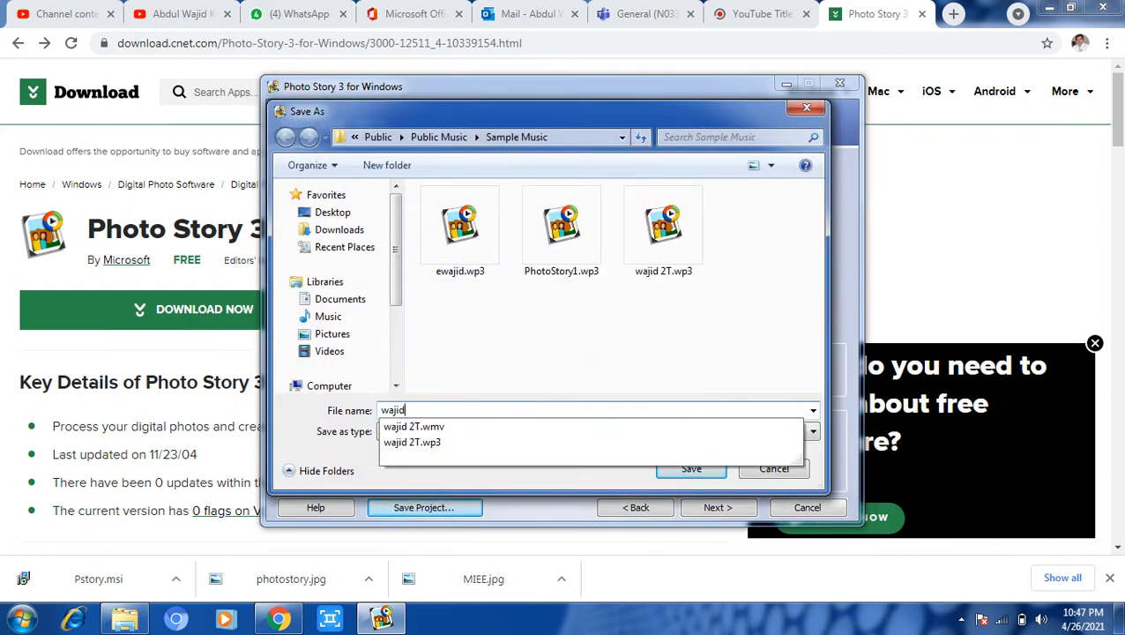
type(" 3")
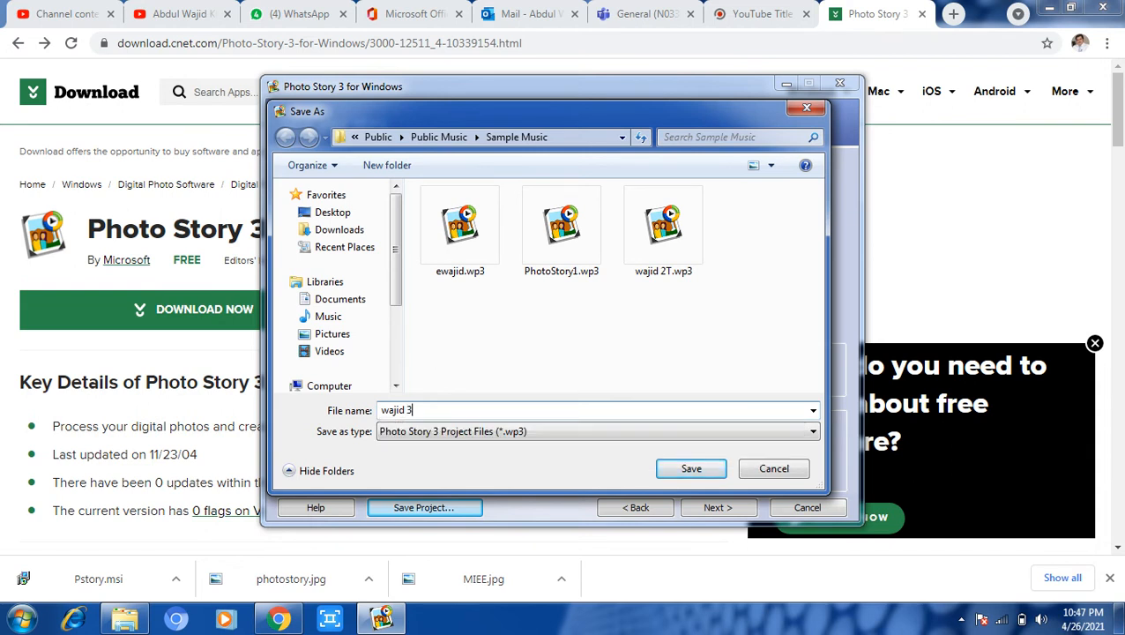
key("Return")
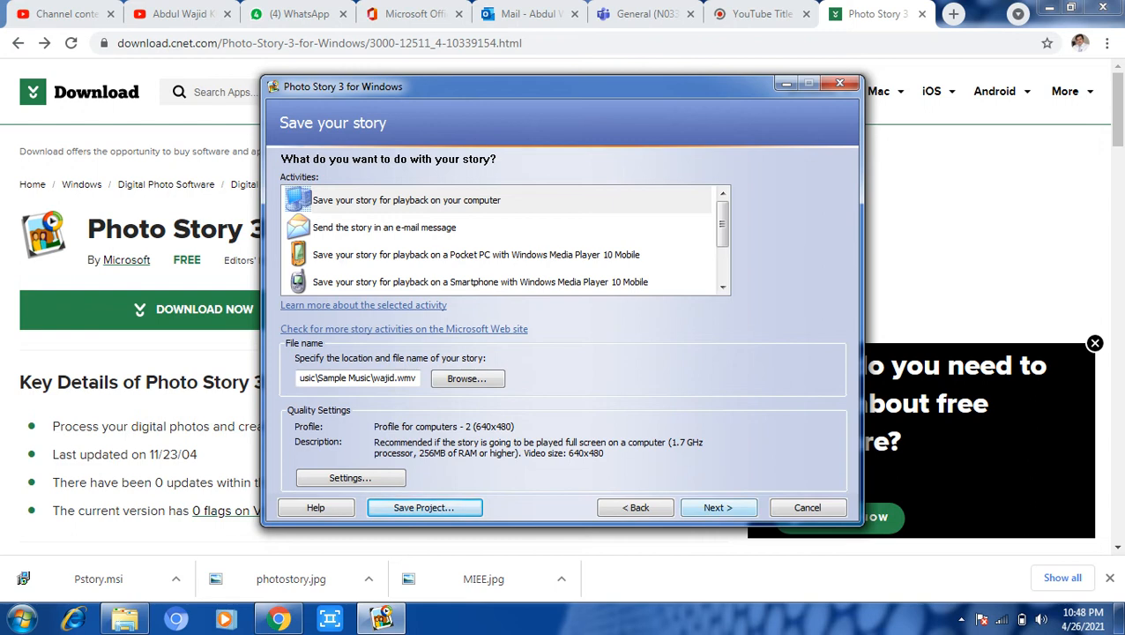
Start building the wajid.wmv story, then switch to the YouTube channel in Chrome.
left_click(717, 507)
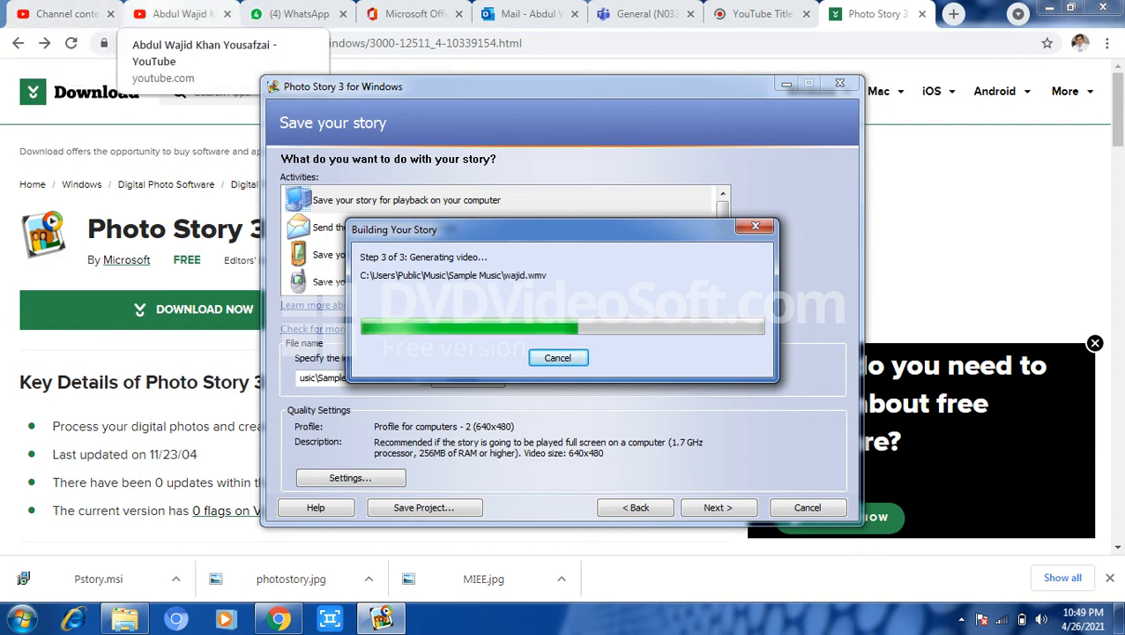
left_click(179, 13)
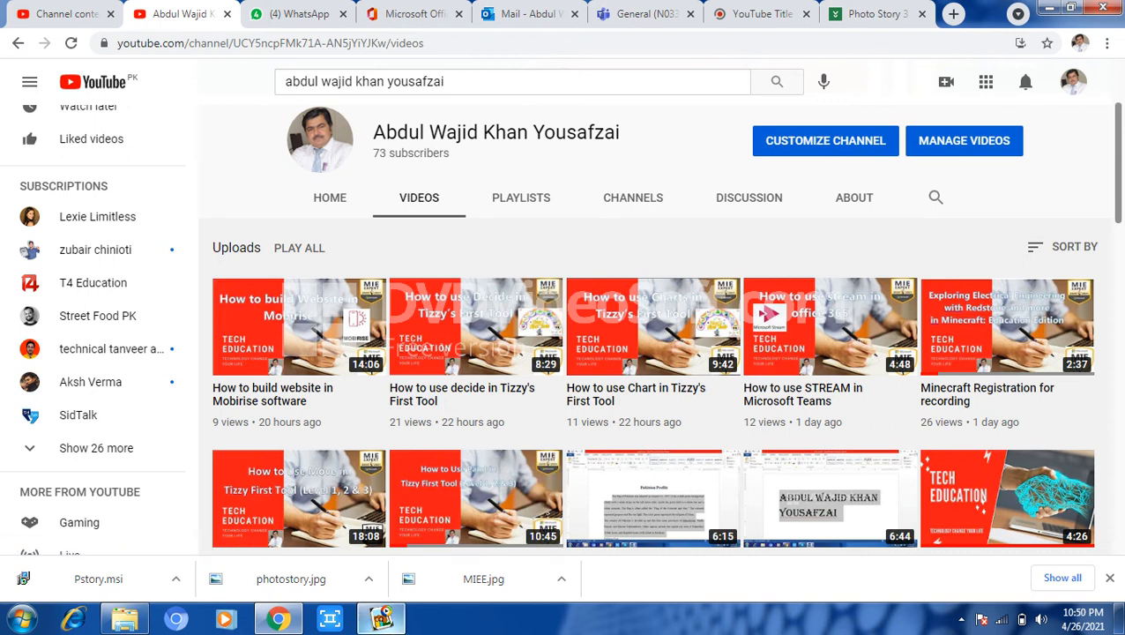
Check the story build progress, then browse the YouTube channel's videos while waiting.
left_click(380, 617)
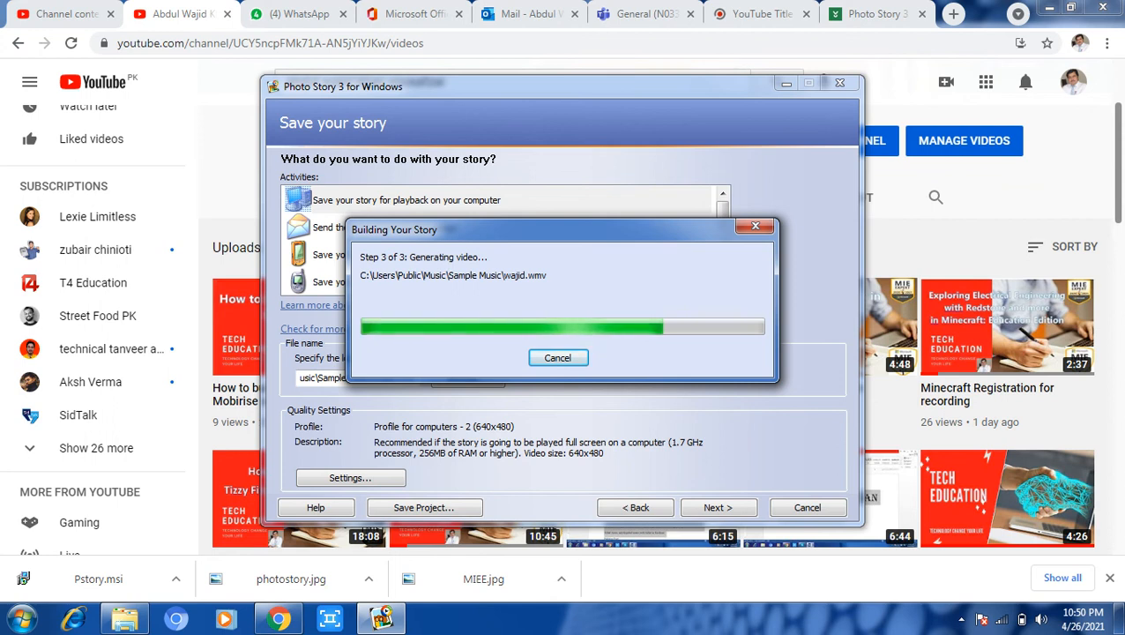
key("alt+Tab")
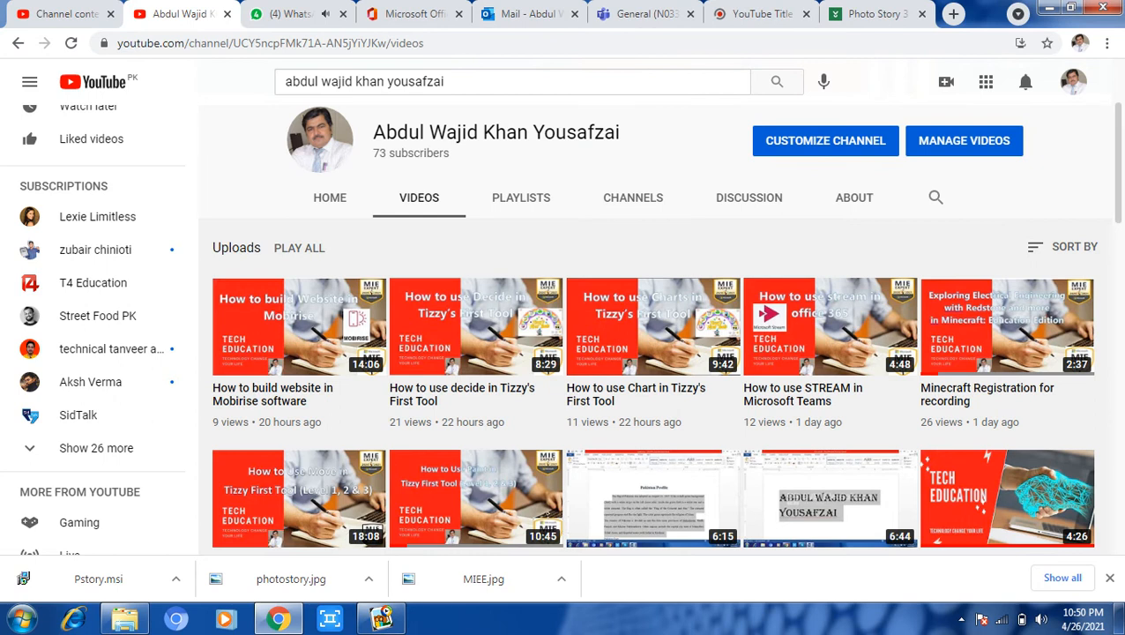
scroll(652, 326, "down", 3)
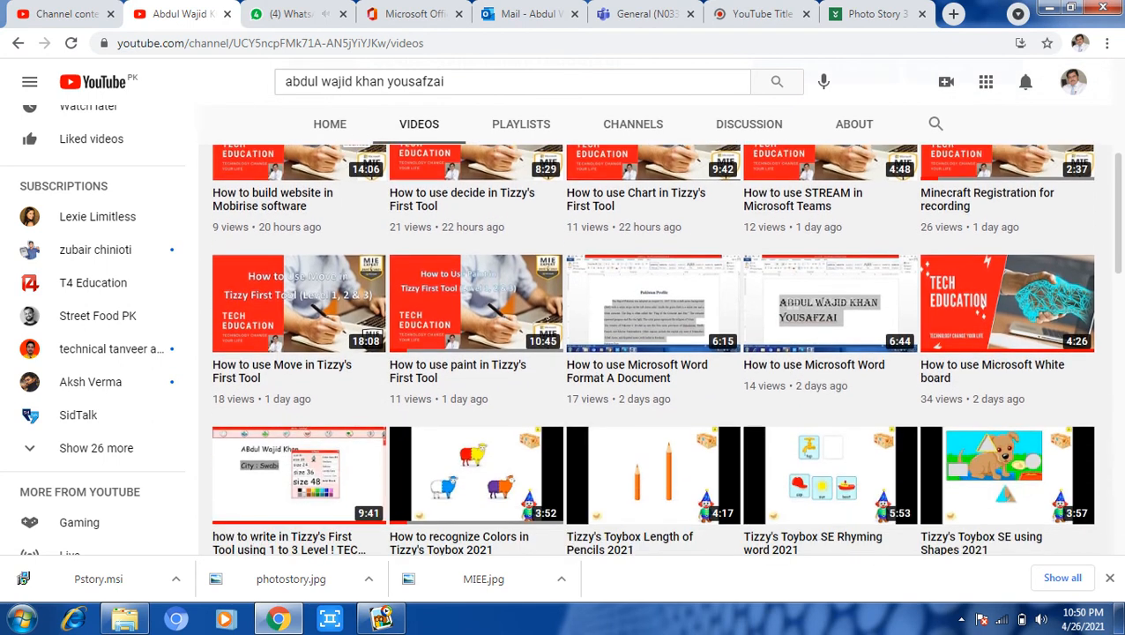
scroll(652, 326, "down", 1)
scroll(652, 326, "up", 2)
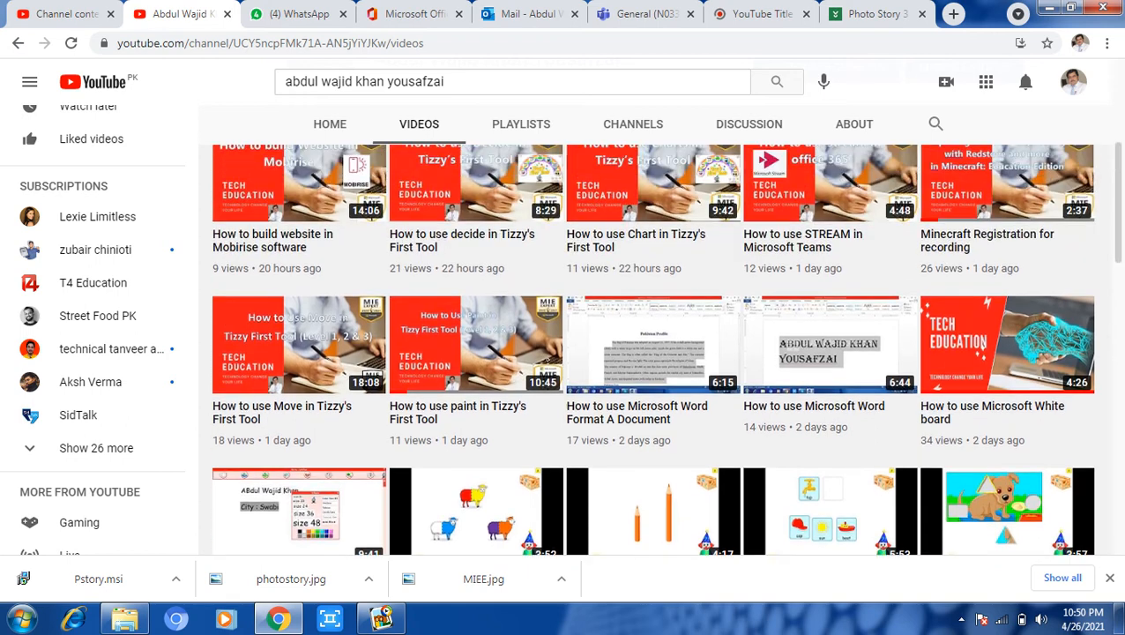
scroll(652, 353, "up", 2)
scroll(653, 352, "down", 1)
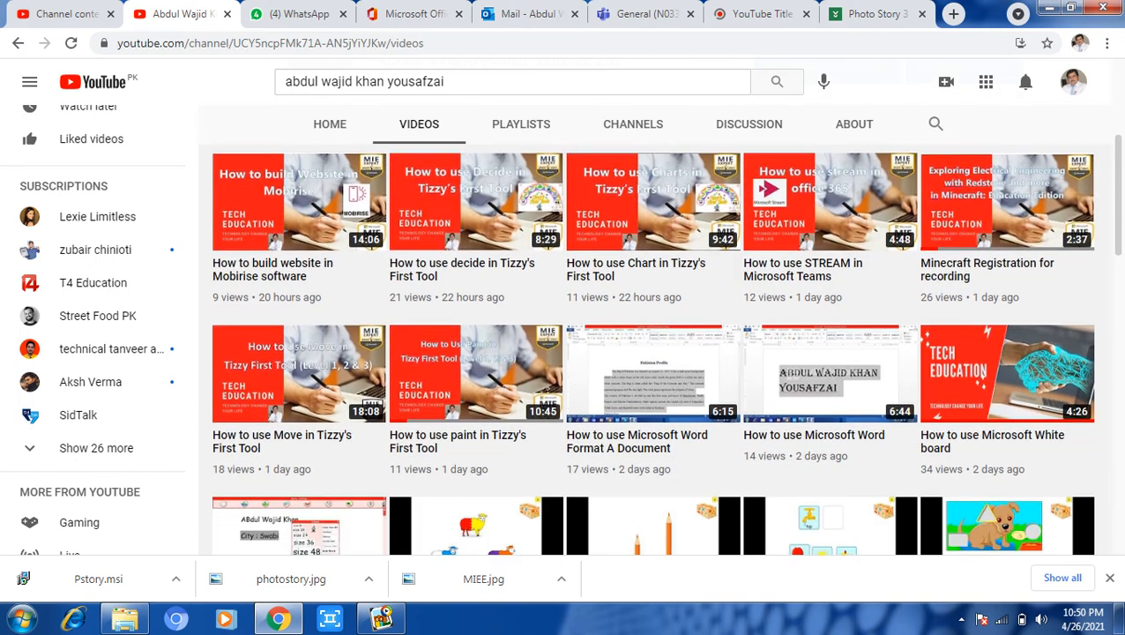
scroll(652, 352, "down", 6)
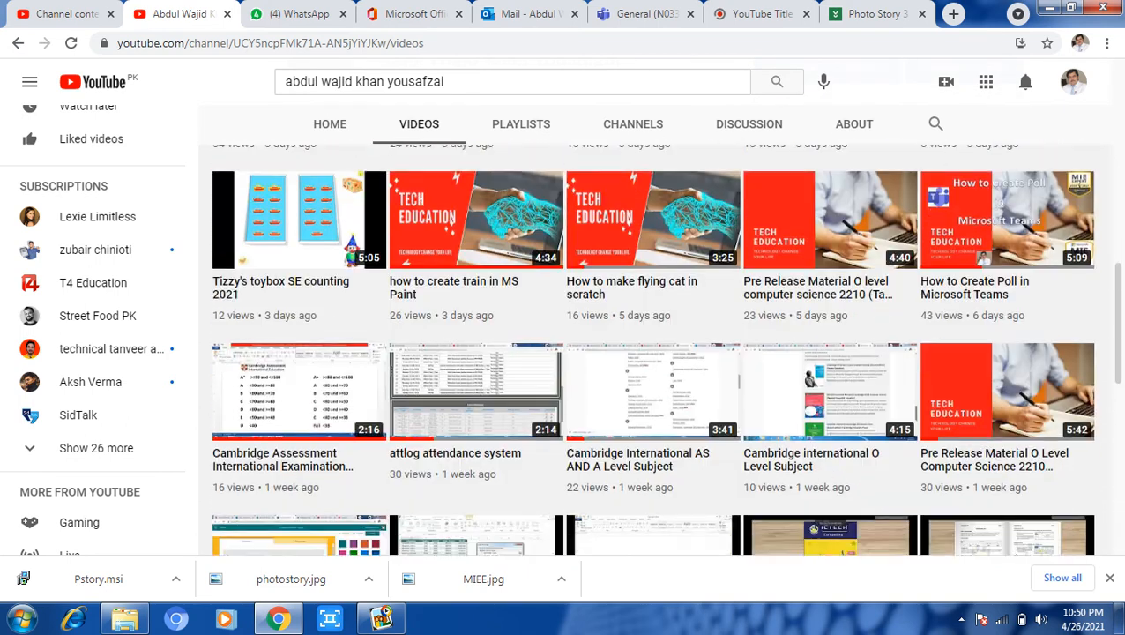
scroll(652, 353, "down", 2)
scroll(652, 352, "up", 3)
scroll(652, 352, "down", 2)
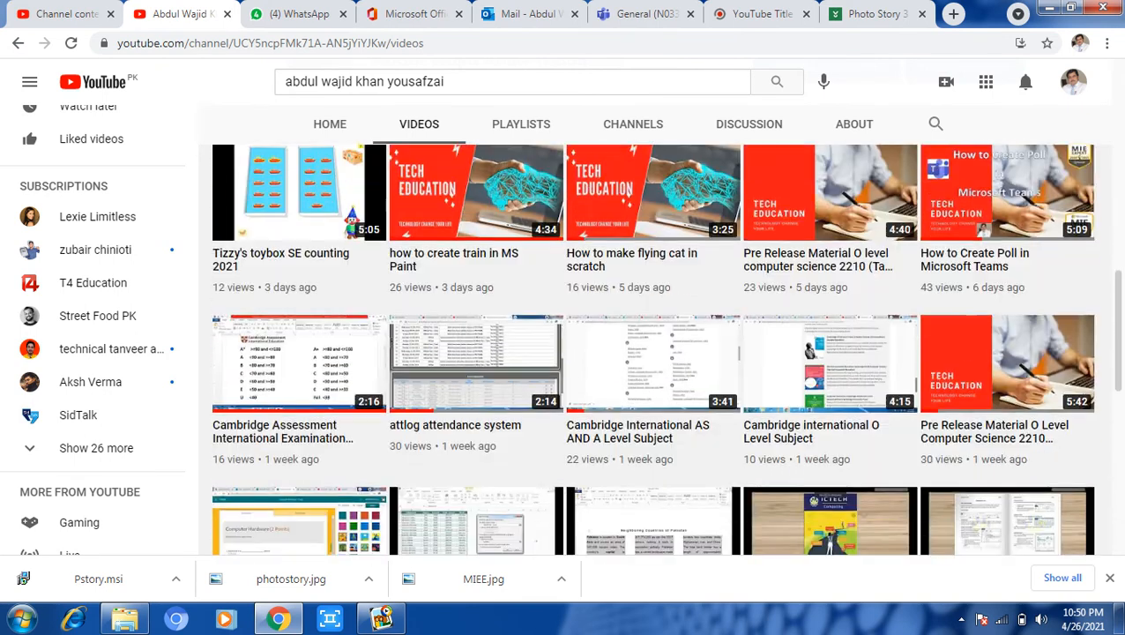
scroll(652, 353, "down", 5)
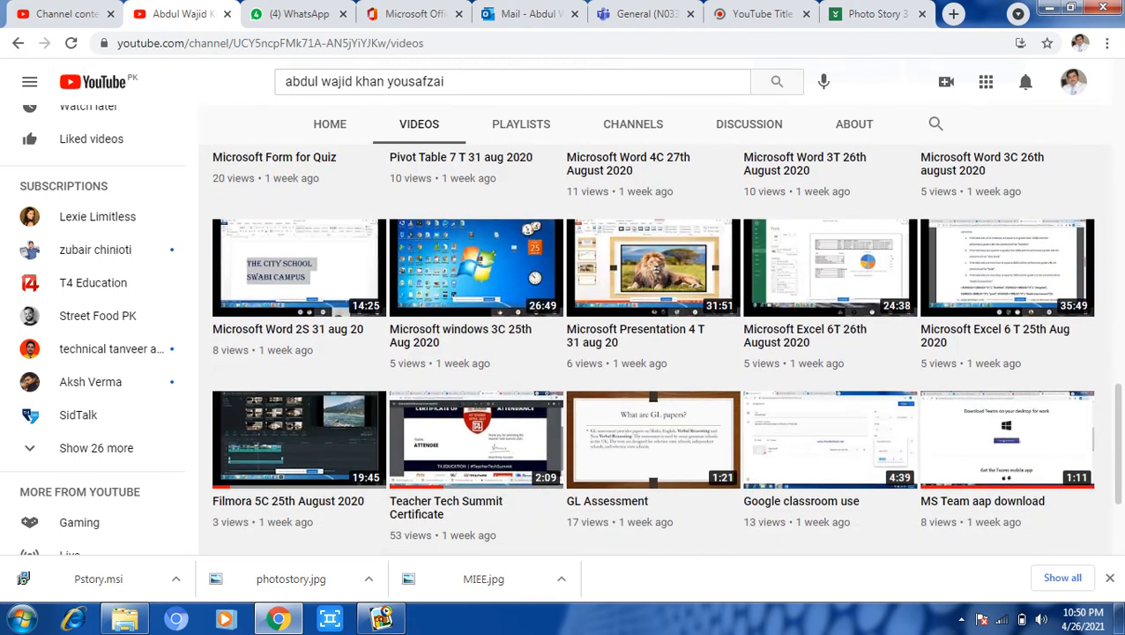
scroll(653, 352, "up", 9)
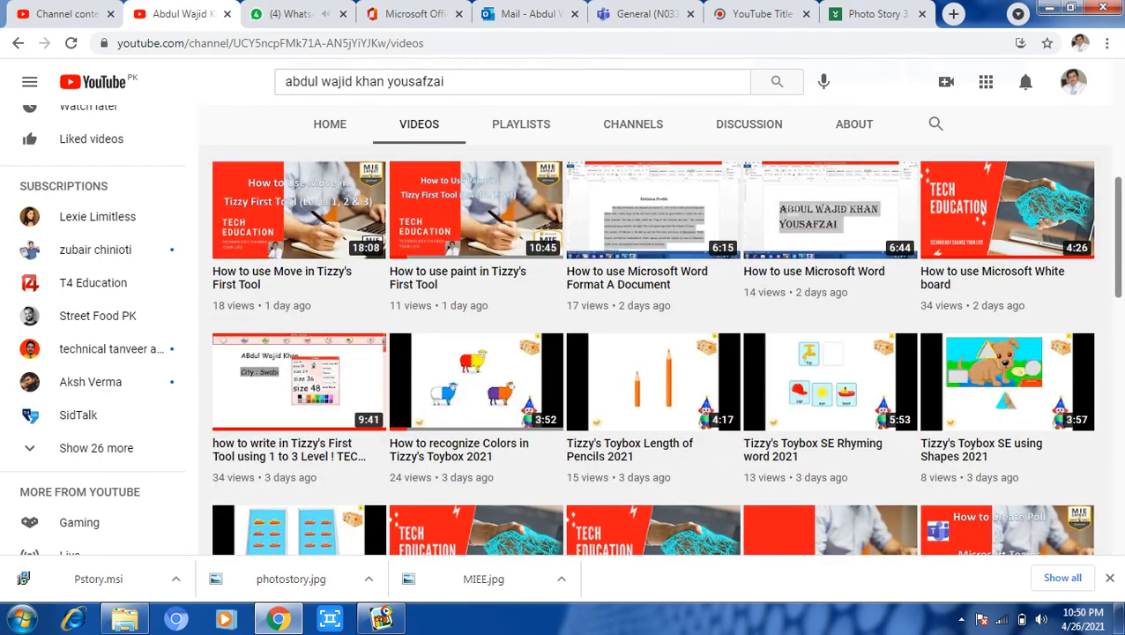
Once wajid.wmv is built, exit Photo Story and bring Windows Explorer forward.
left_click(381, 618)
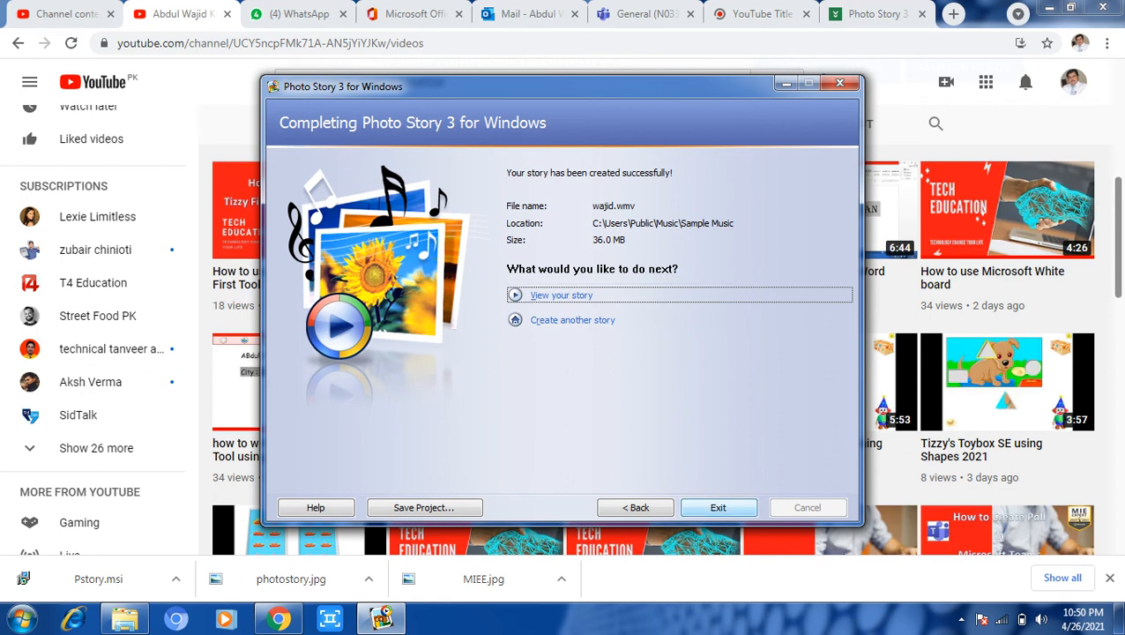
left_click(718, 507)
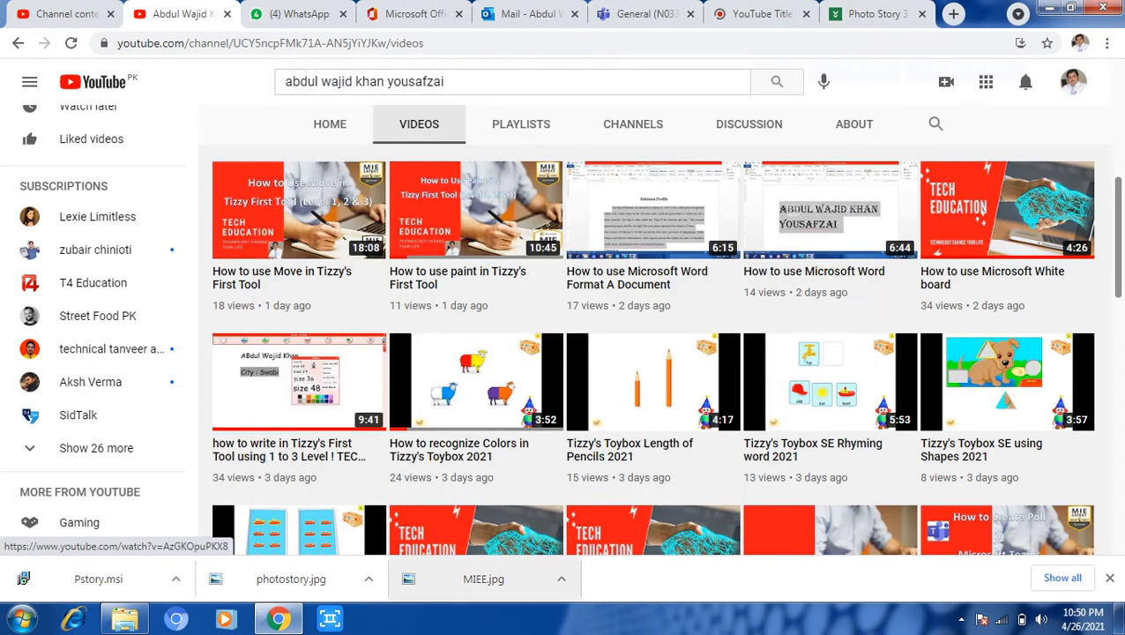
left_click(125, 619)
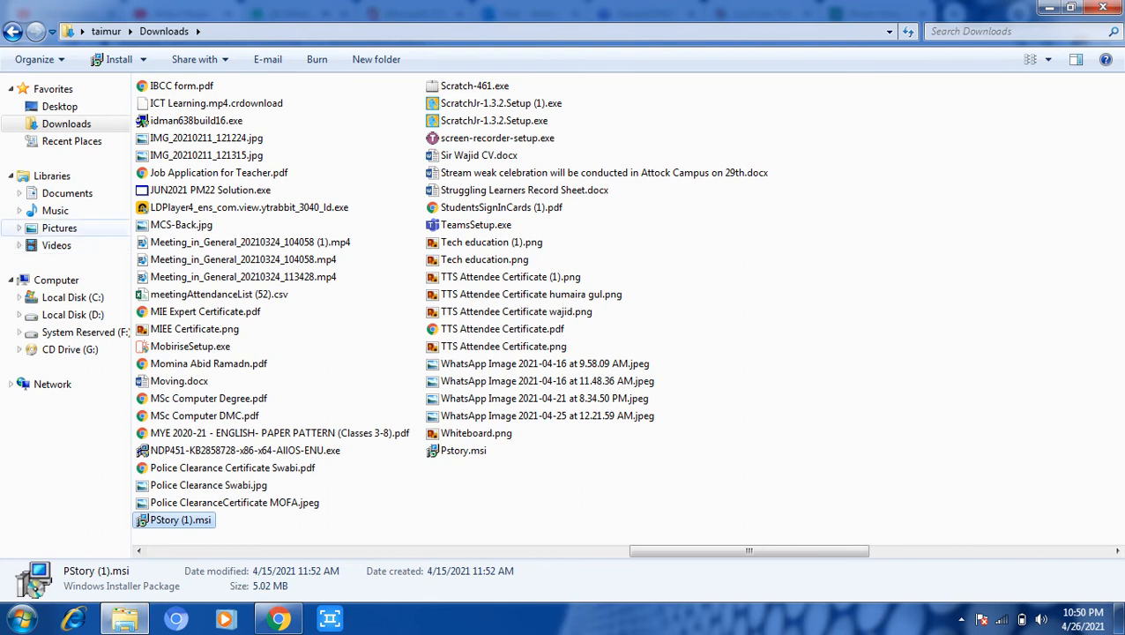
Open wajid.wmv from Music > Sample Music so it plays in Windows Media Player.
left_click(55, 210)
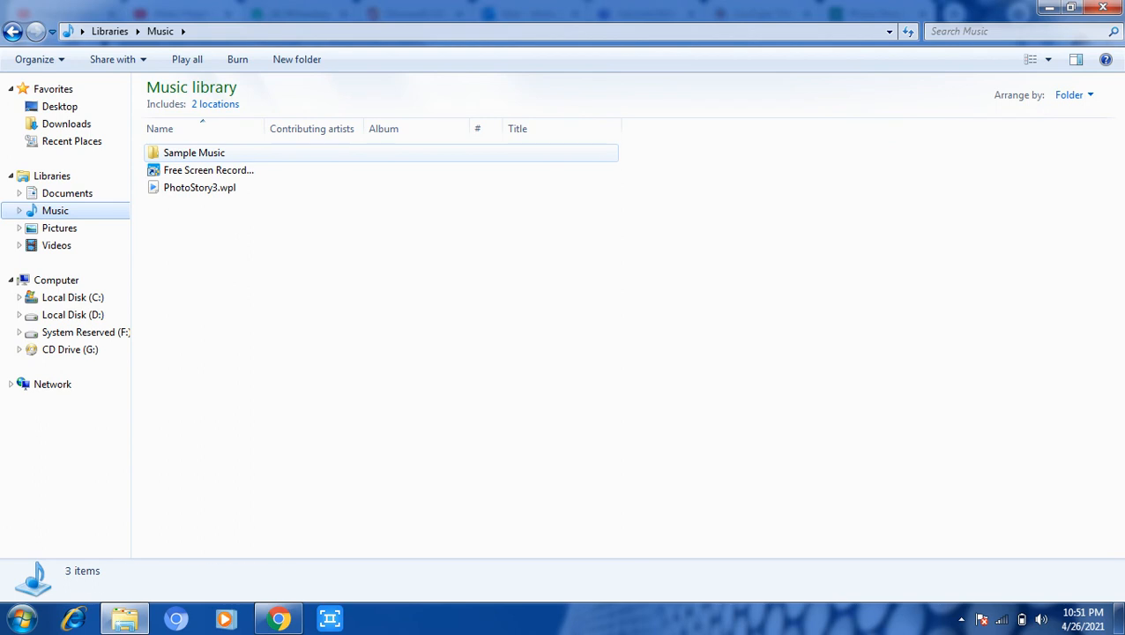
double_click(194, 152)
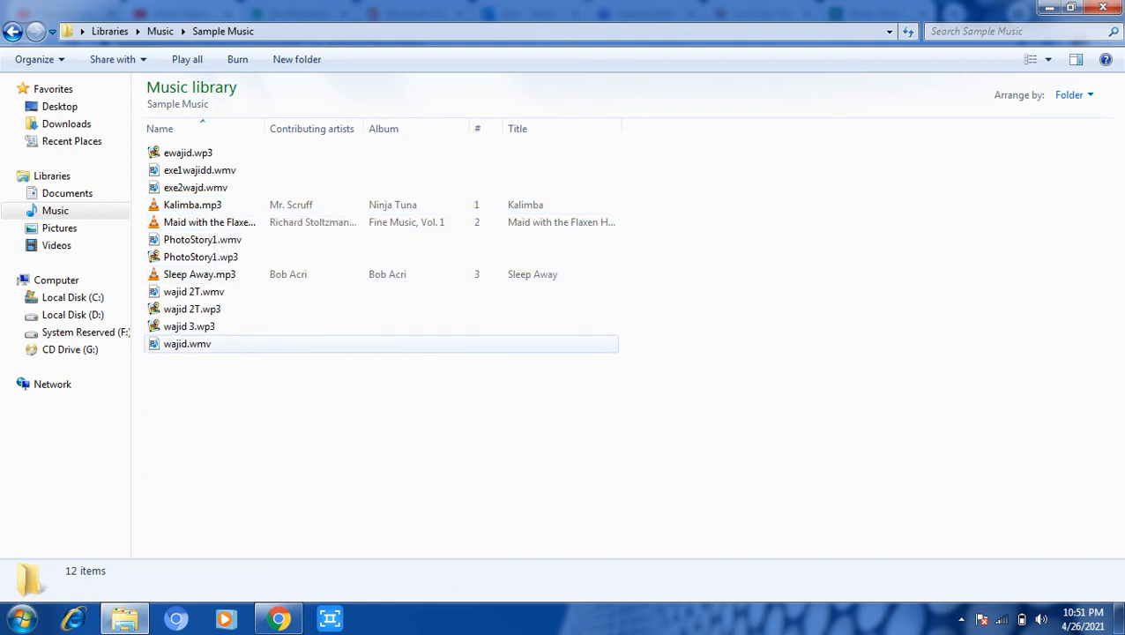
left_click(189, 345)
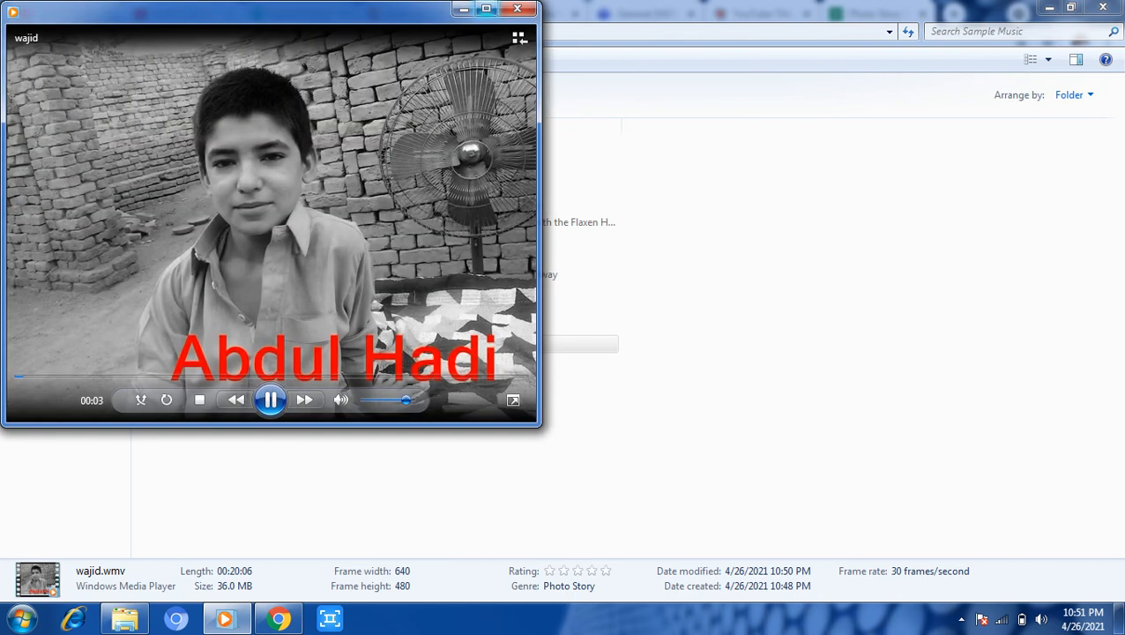
Maximize the player and jump playback ahead to about 00:55, 02:00, 03:44 and 06:40.
left_click(486, 8)
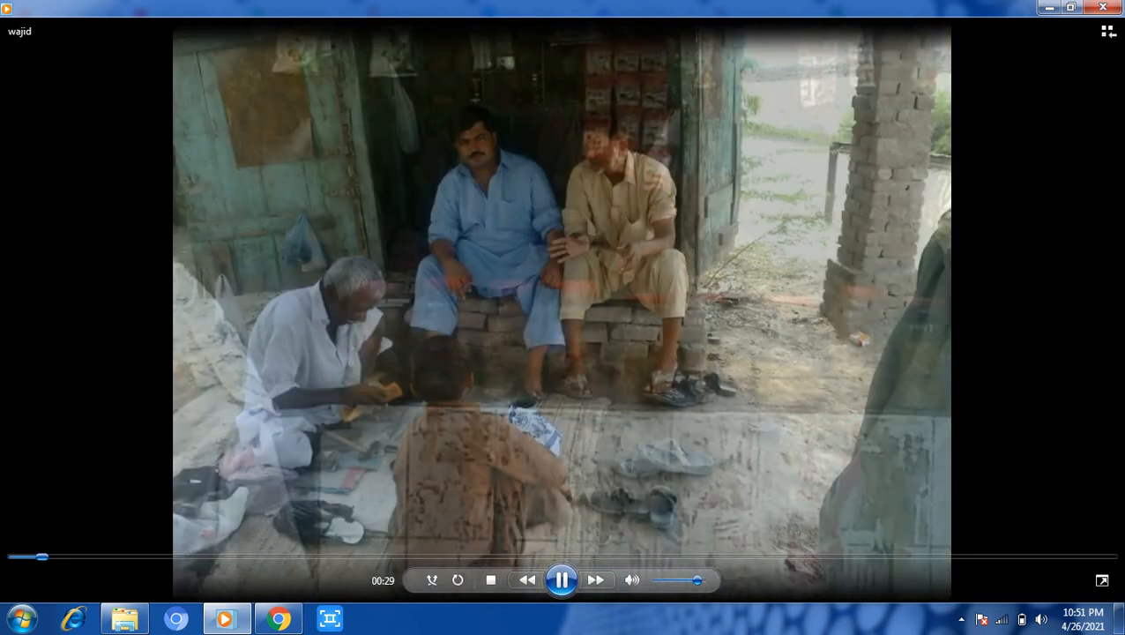
left_click(72, 556)
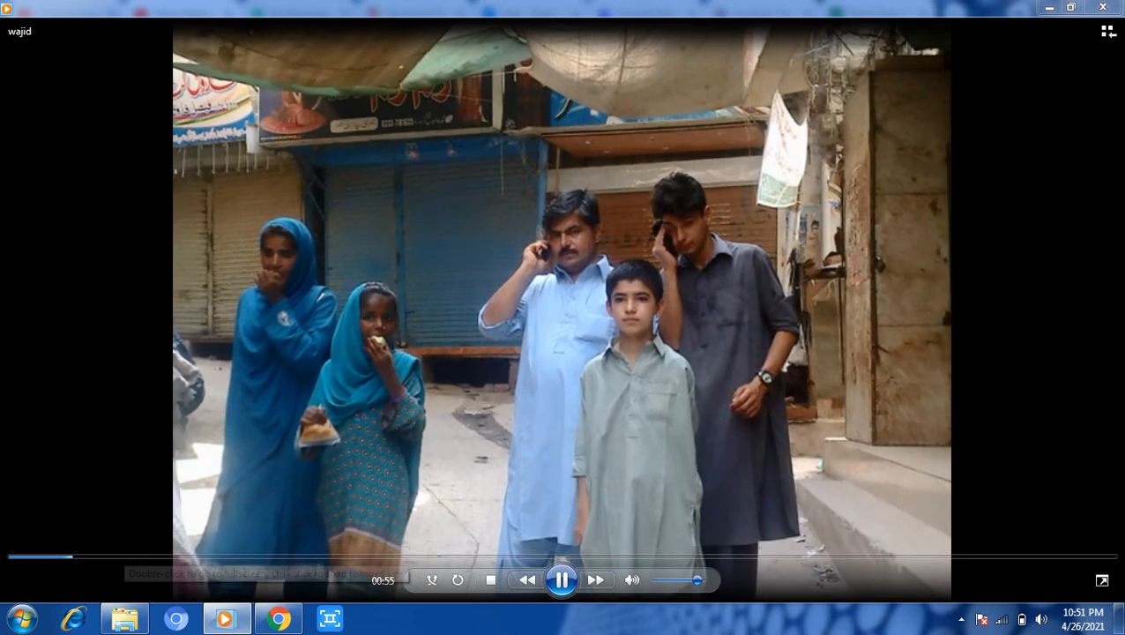
left_click(127, 556)
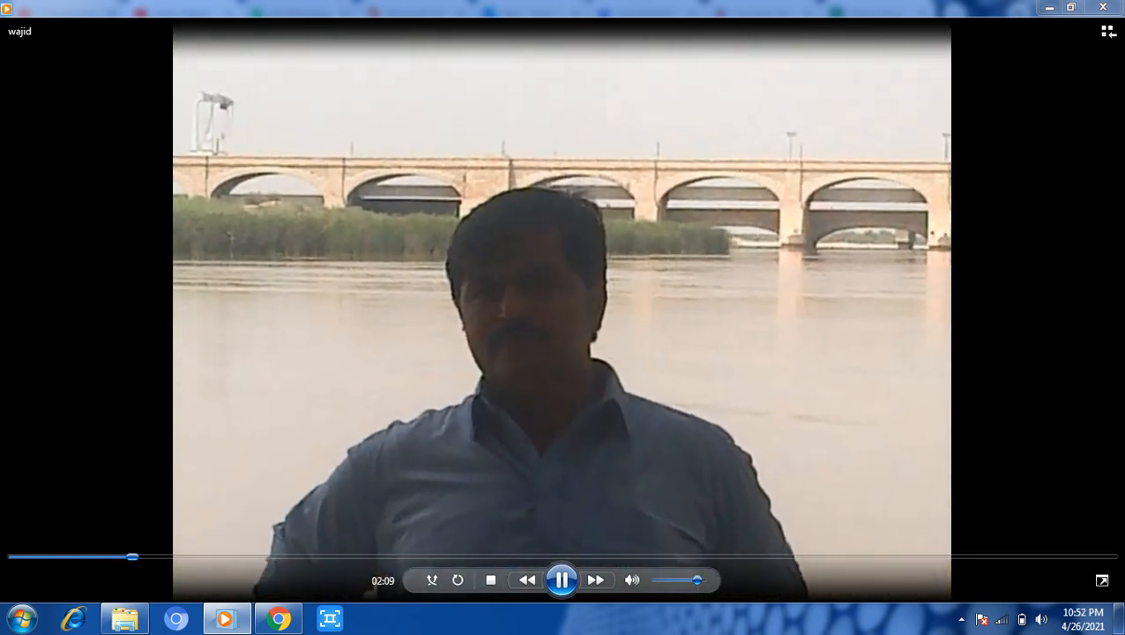
left_click(218, 556)
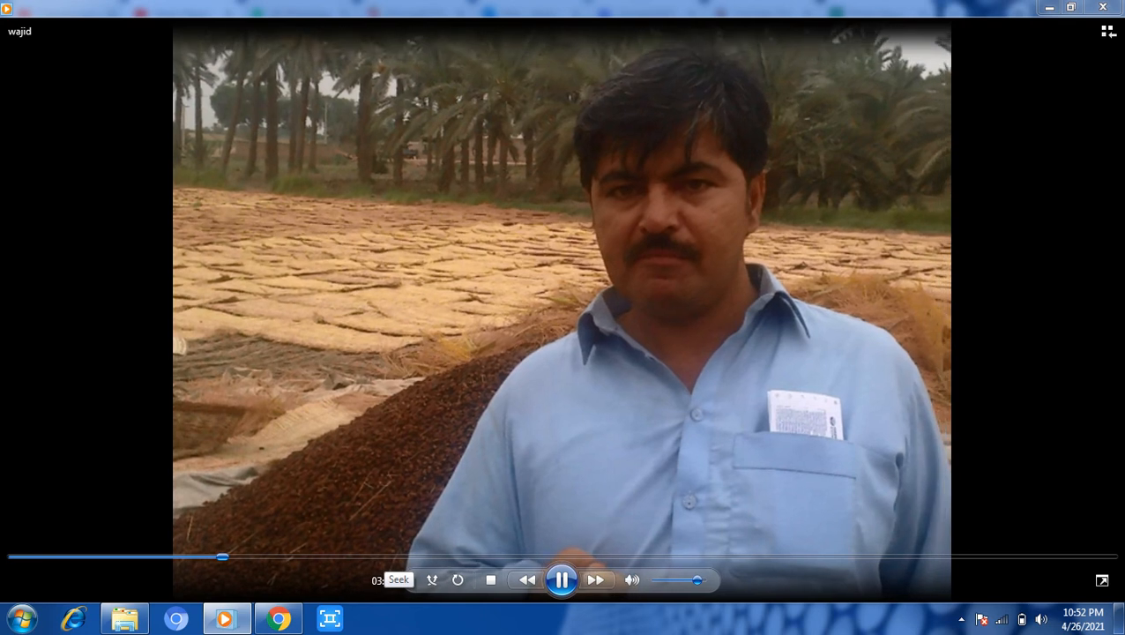
left_click(379, 557)
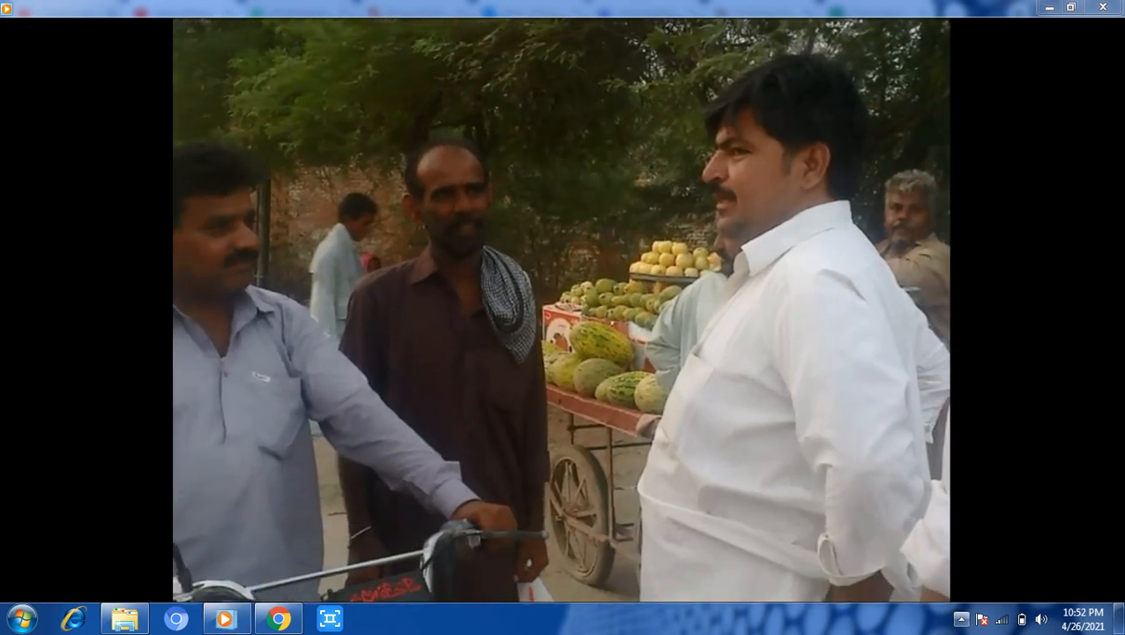
Show the hidden notification area icons, dismiss them, then show them again.
left_click(960, 619)
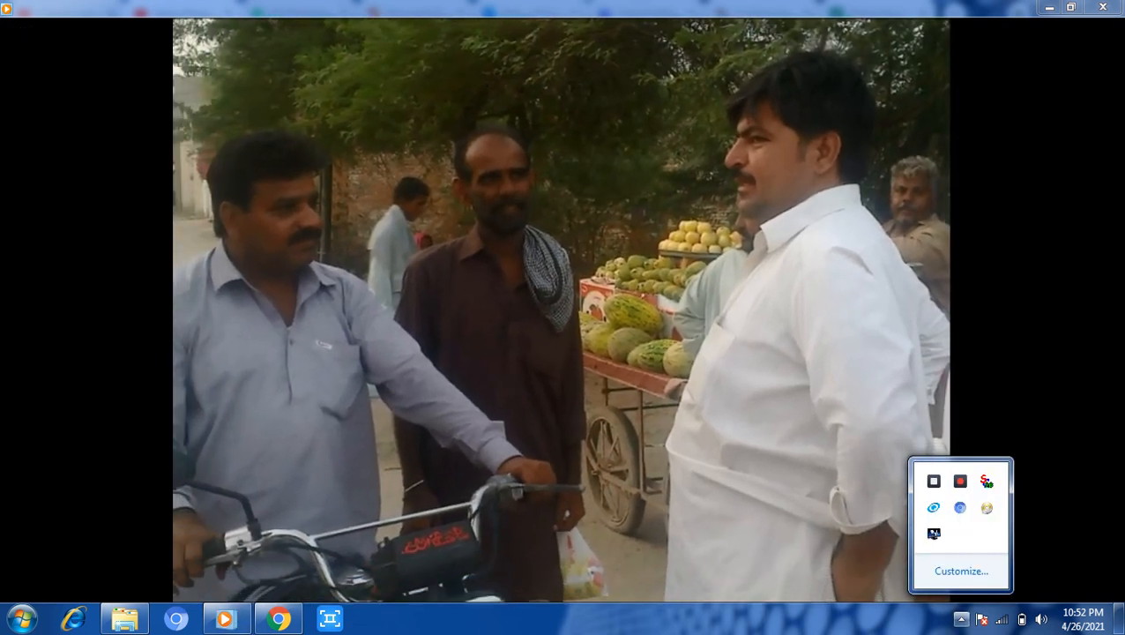
key("Escape")
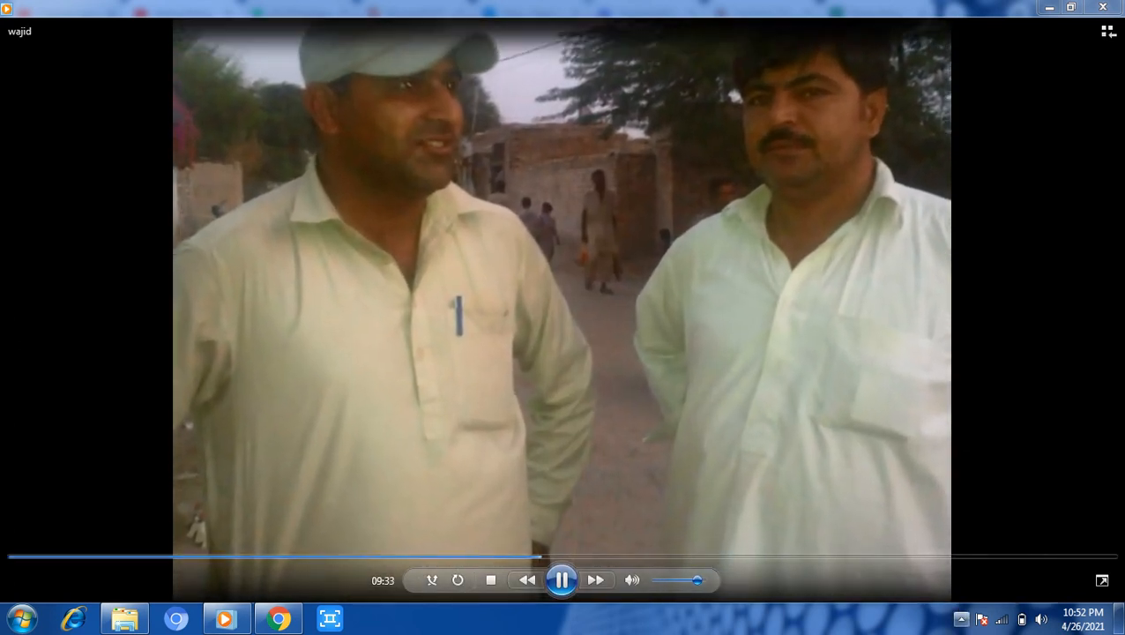
left_click(961, 619)
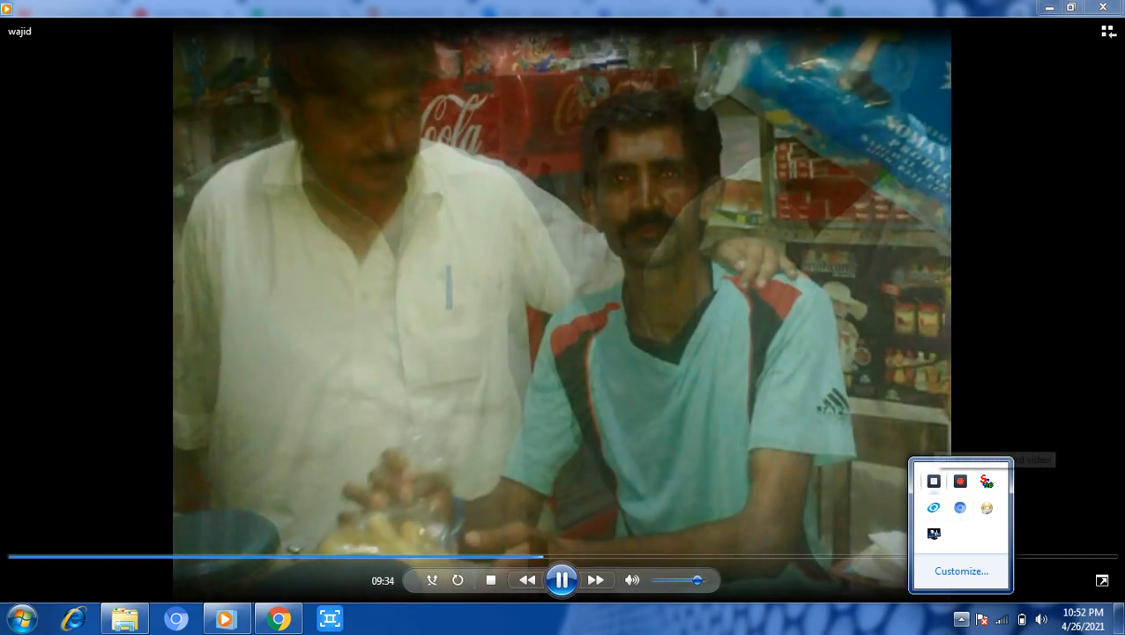